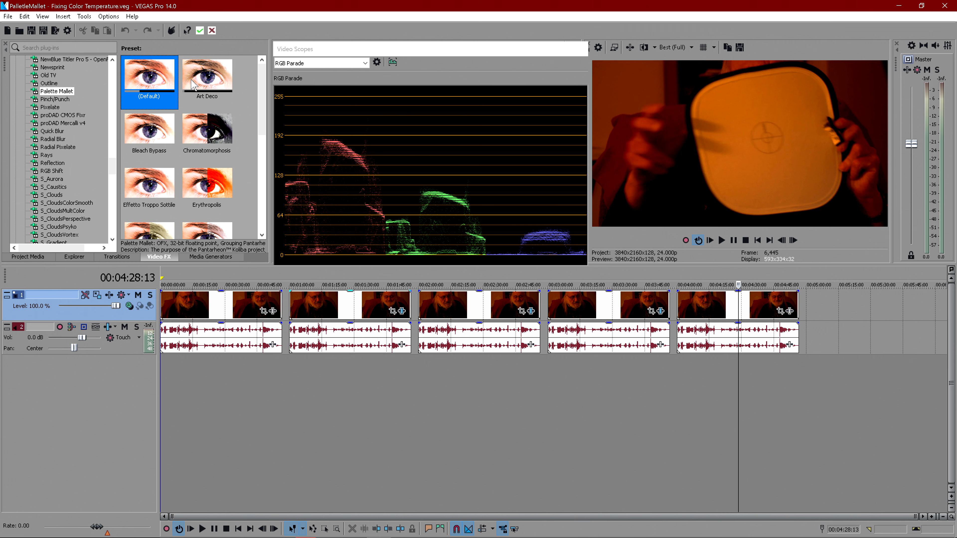
# - Apply the Palette Mallet effect to the last clip and expand its Simple Look-Up Table settings
pyautogui.moveTo(157, 77); pyautogui.dragTo(711, 316)
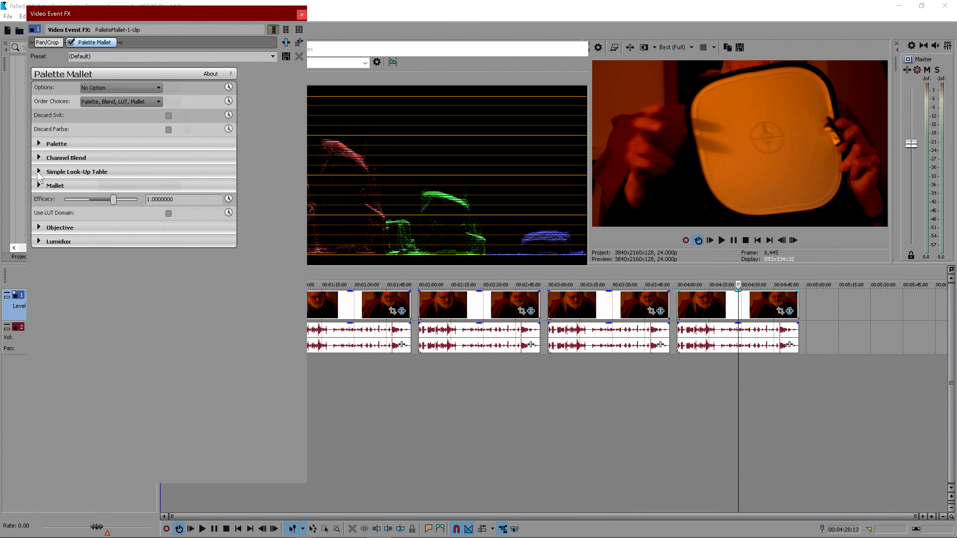
pyautogui.click(38, 172)
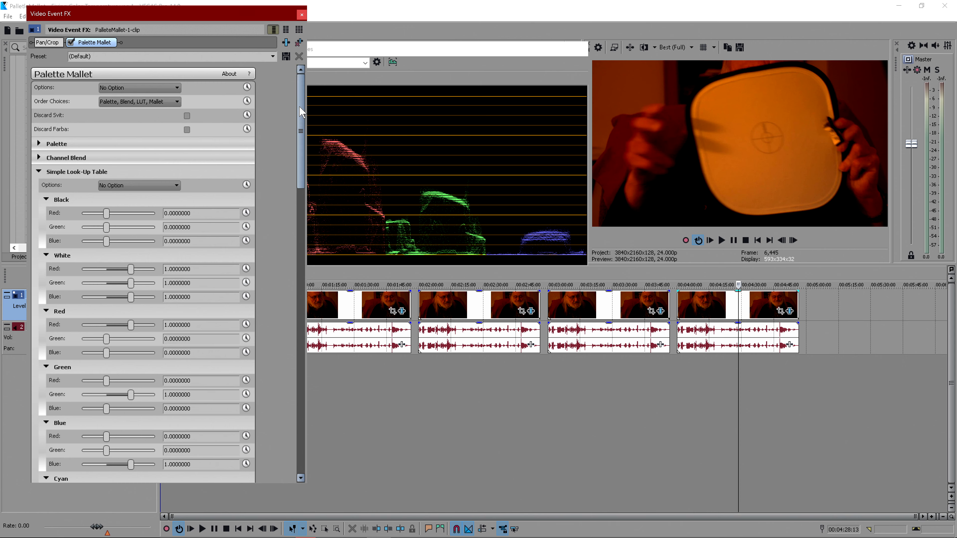
pyautogui.moveTo(301, 112); pyautogui.dragTo(289, 241)
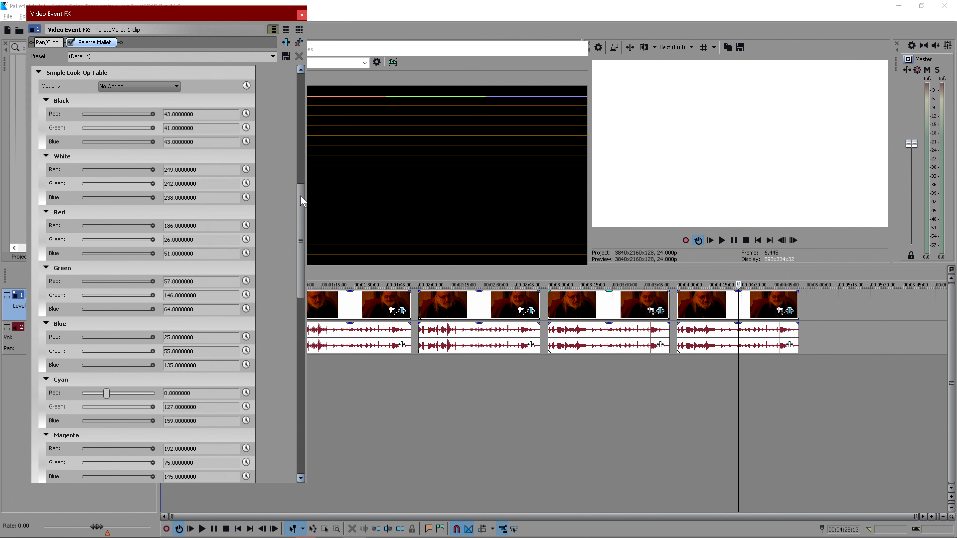
pyautogui.moveTo(300, 196); pyautogui.dragTo(299, 322)
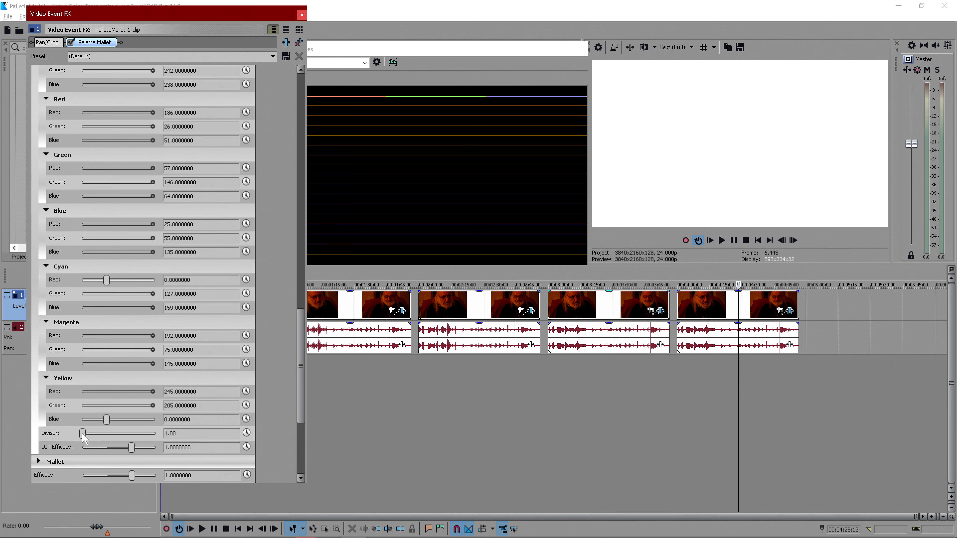
# - Set the LUT Divisor to 255, and try LUT Efficacy at -1 before resetting it to its default
pyautogui.moveTo(83, 433); pyautogui.dragTo(185, 439)
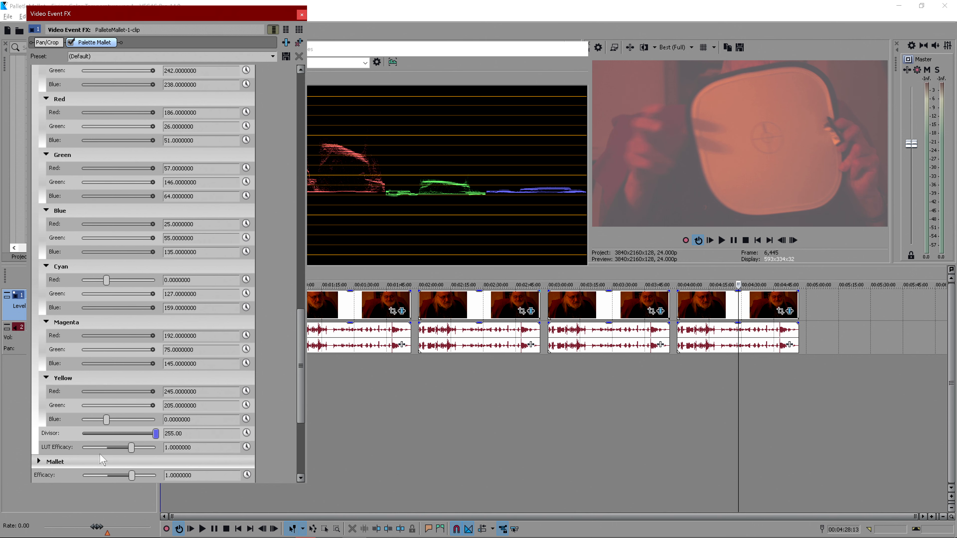
pyautogui.moveTo(131, 448); pyautogui.dragTo(27, 446)
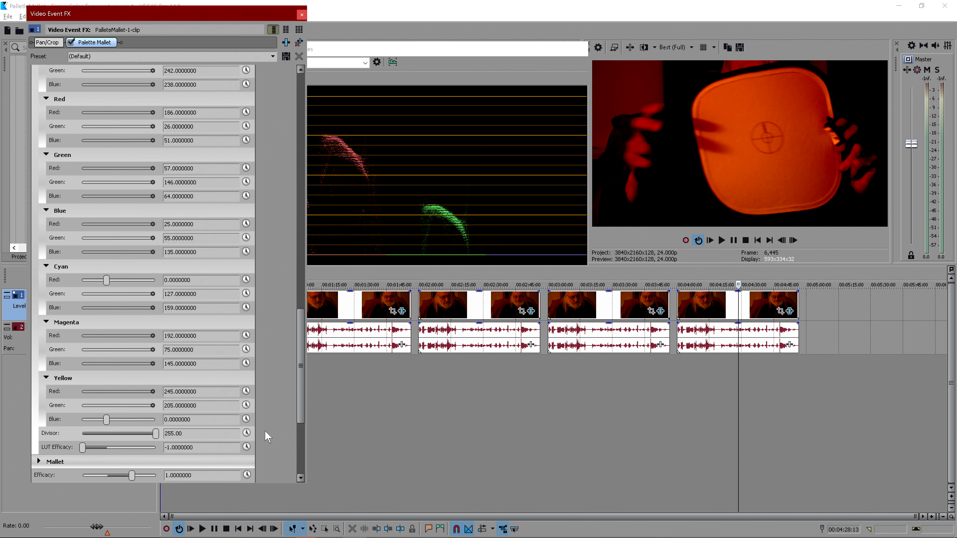
pyautogui.doubleClick(82, 447)
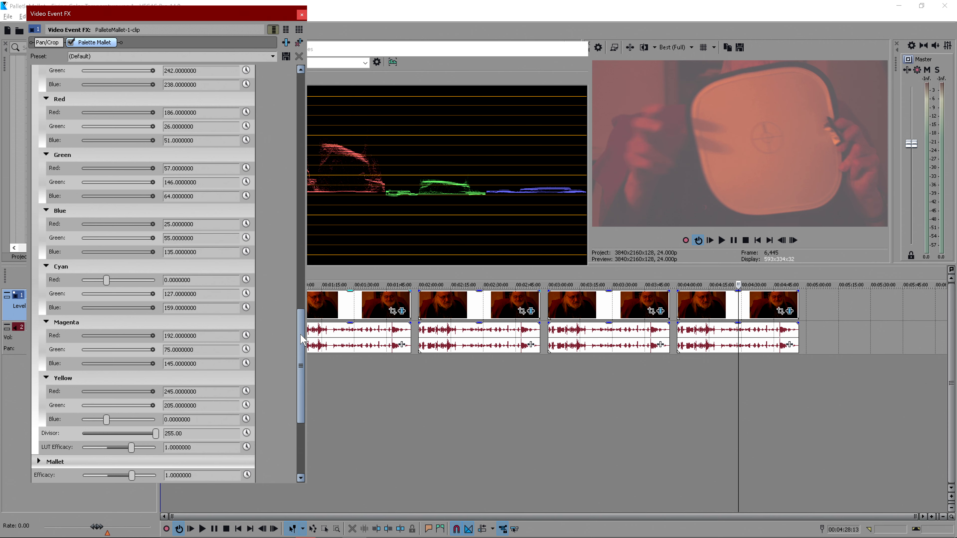
# - Export the Simple Look-Up Table as a LUT file named SpyderCHECKR
pyautogui.moveTo(301, 339); pyautogui.dragTo(288, 189)
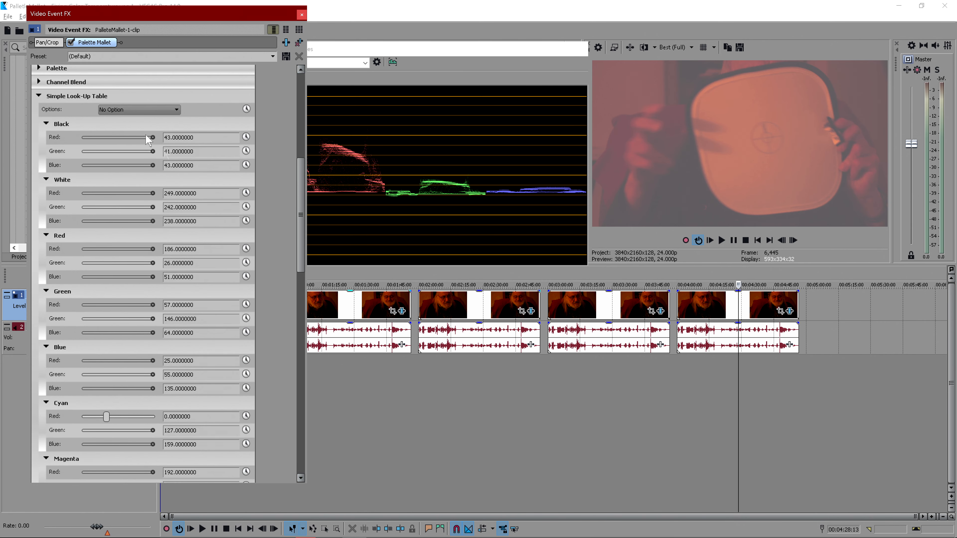
pyautogui.click(147, 109)
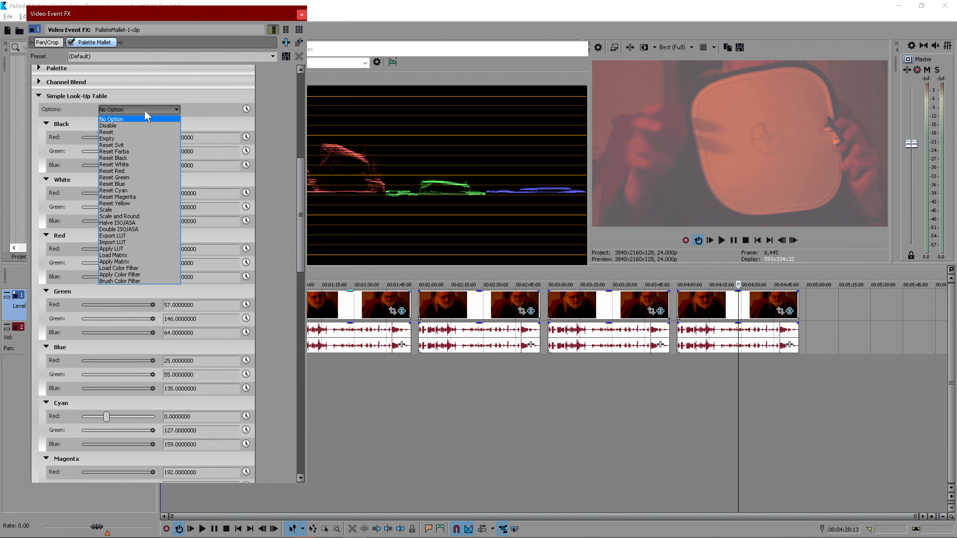
pyautogui.click(149, 237)
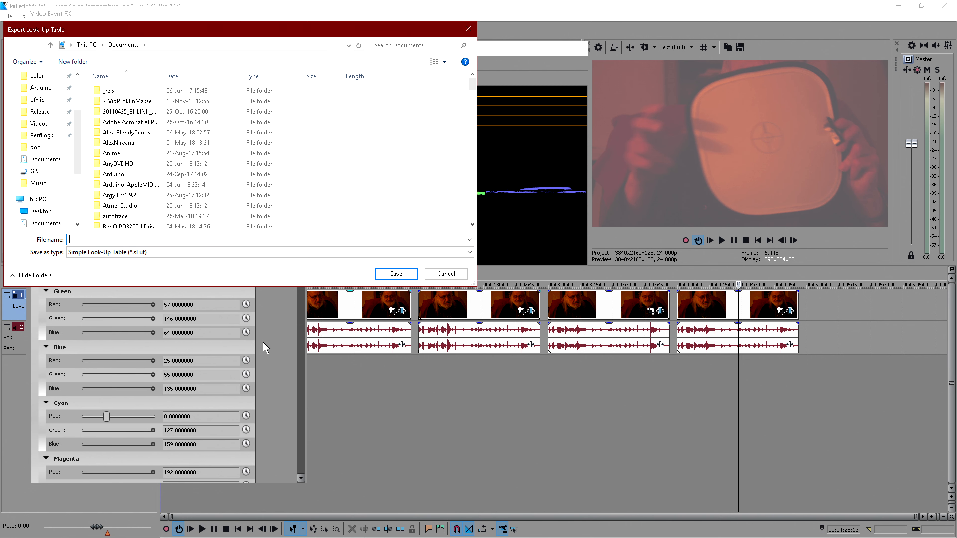
pyautogui.write('Sp')
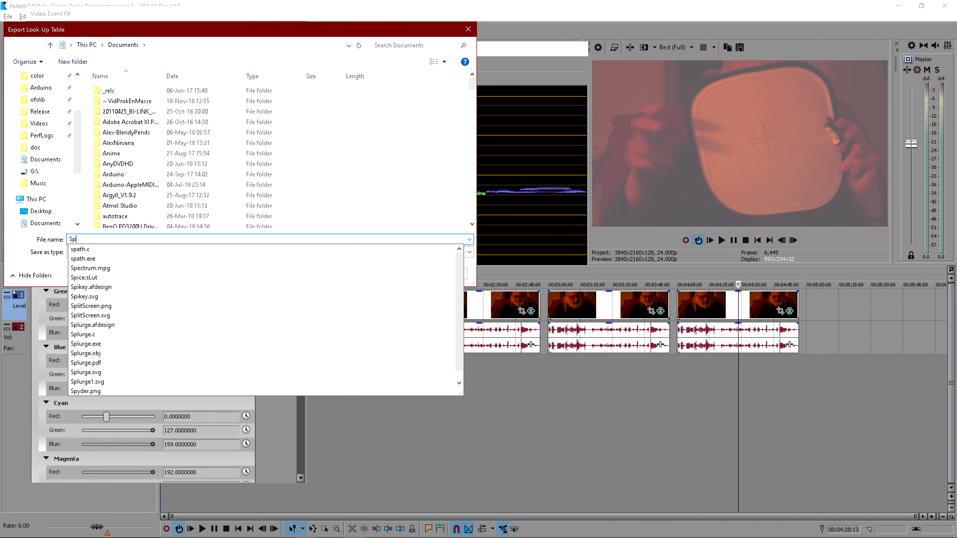
pyautogui.write('yderCHE')
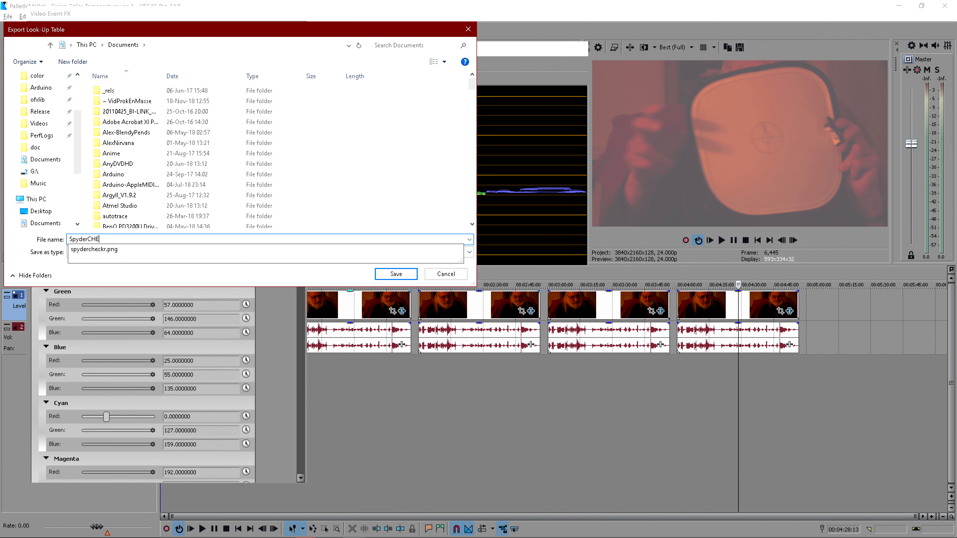
pyautogui.write('CKR')
pyautogui.press('Return')
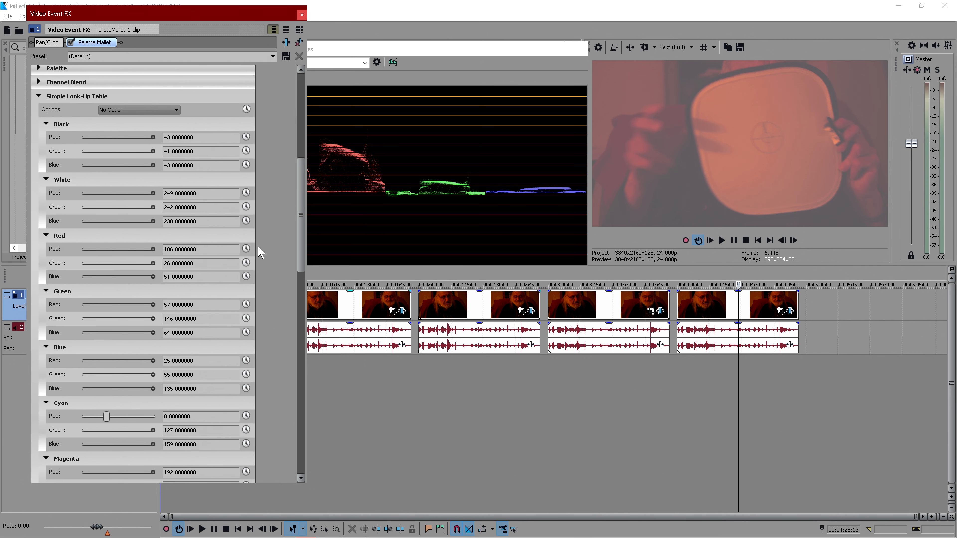
# - Import the SpyderCHECKR.sLut file back into the Simple Look-Up Table
pyautogui.click(150, 109)
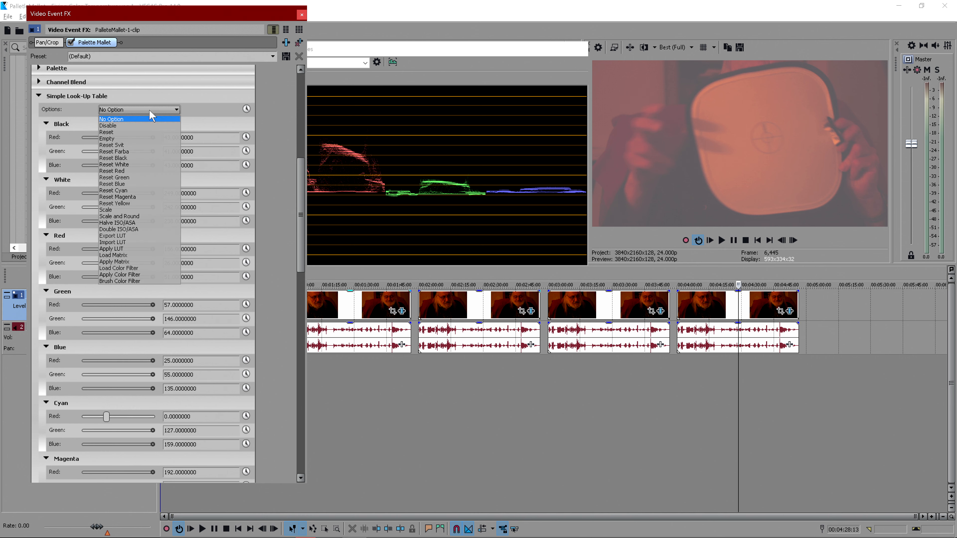
pyautogui.click(127, 242)
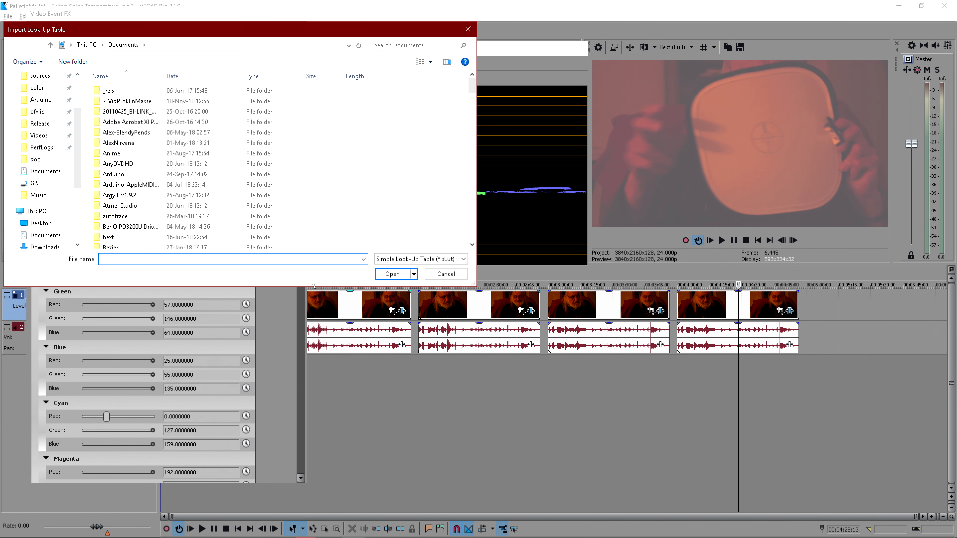
pyautogui.click(363, 259)
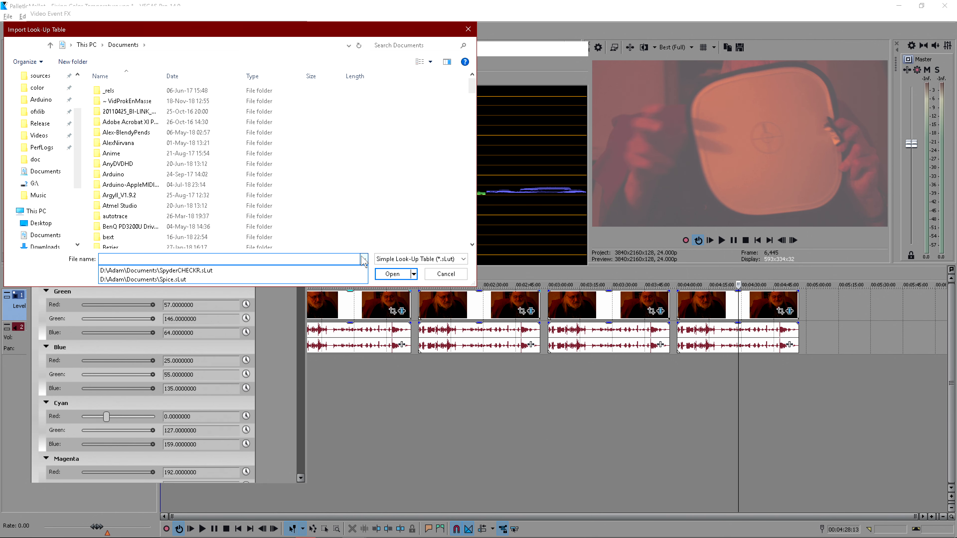
pyautogui.click(306, 271)
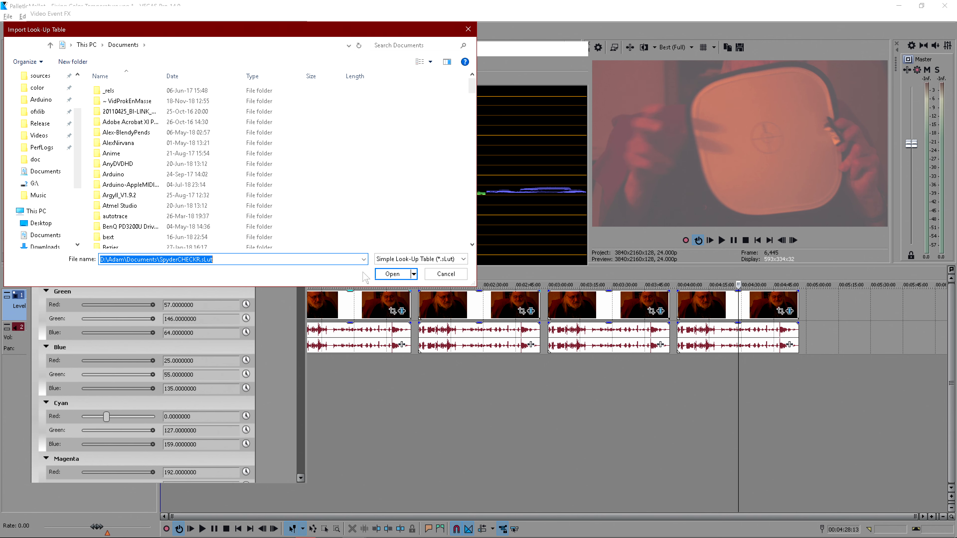
pyautogui.click(395, 278)
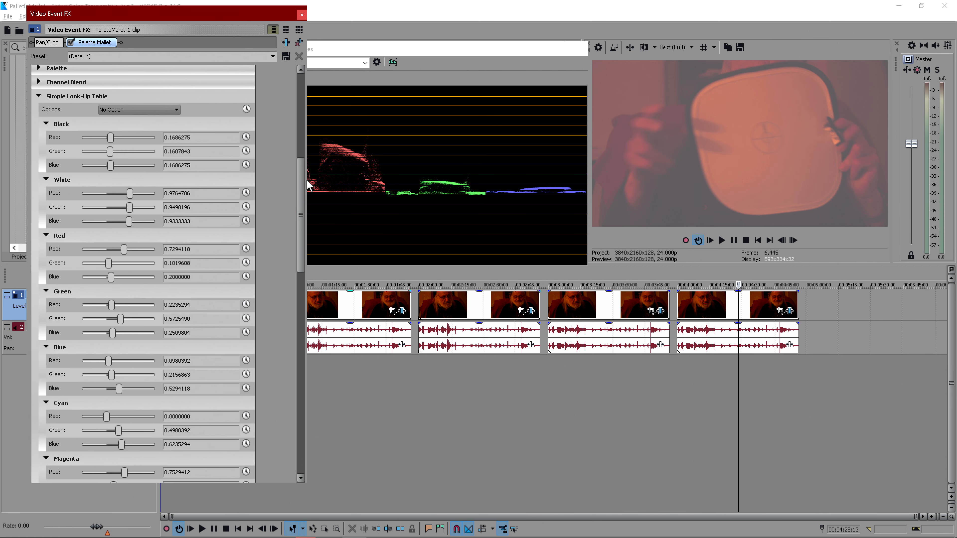
# - Close the Video Event FX window
pyautogui.moveTo(300, 175); pyautogui.dragTo(270, 325)
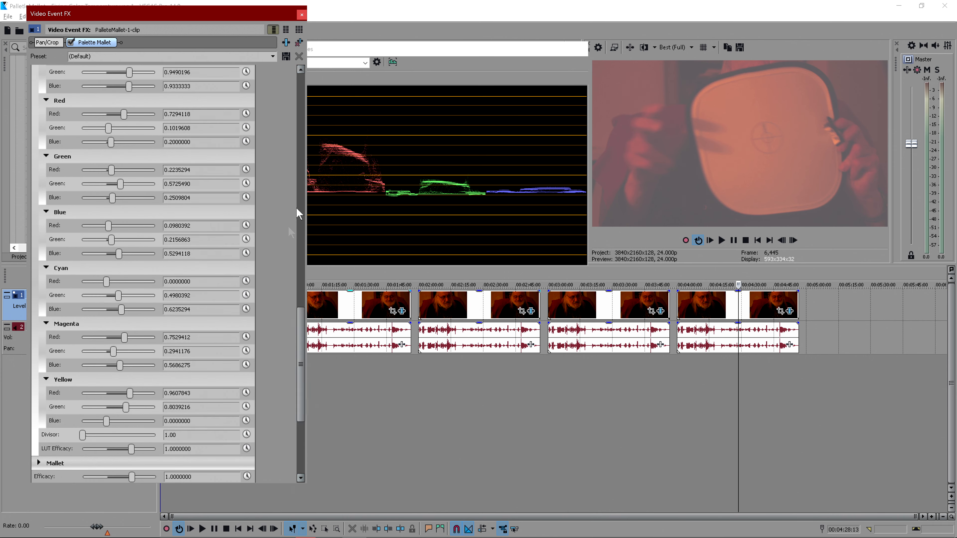
pyautogui.click(299, 42)
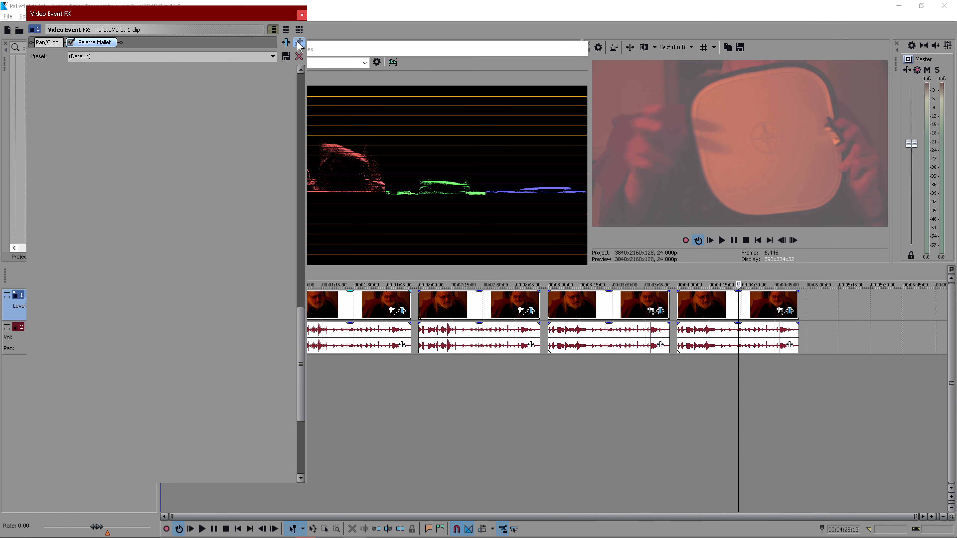
pyautogui.click(301, 14)
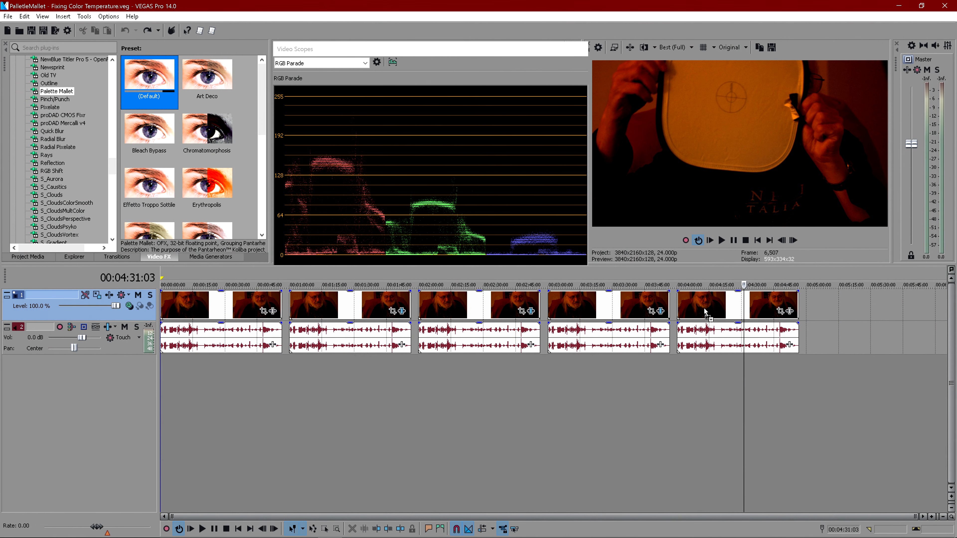
# - Open the clip's Palette Mallet settings and import SpyderCHECKR.sLut into its Simple Look-Up Table
pyautogui.moveTo(703, 312); pyautogui.dragTo(701, 311)
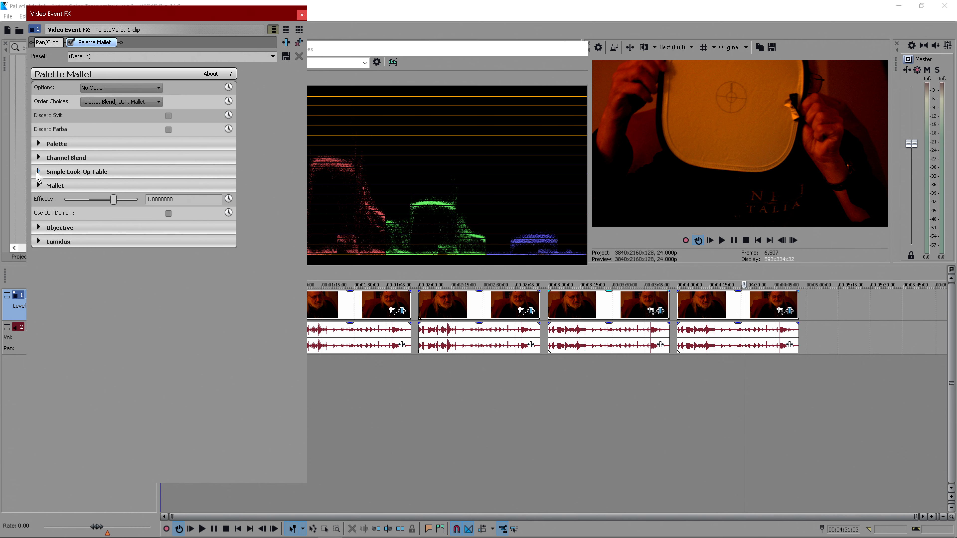
pyautogui.click(38, 172)
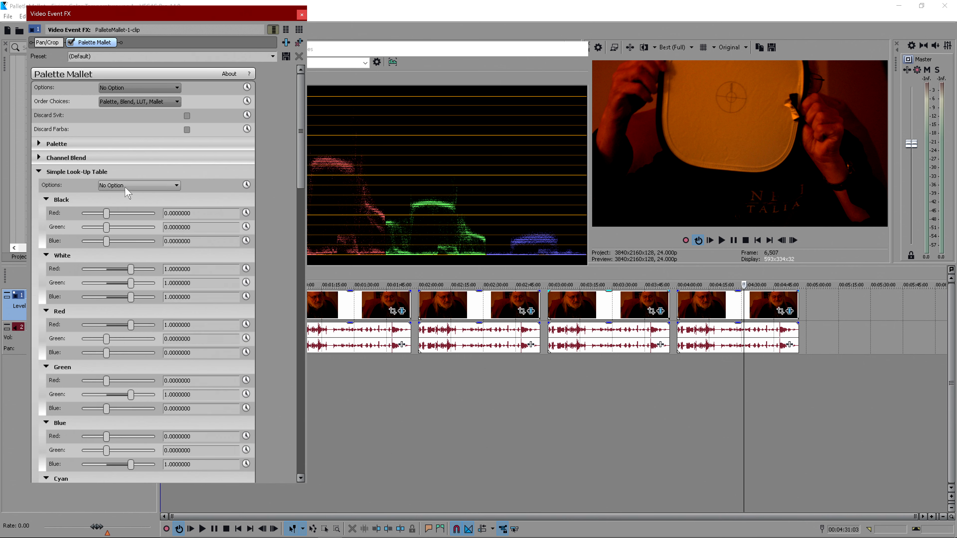
pyautogui.click(126, 187)
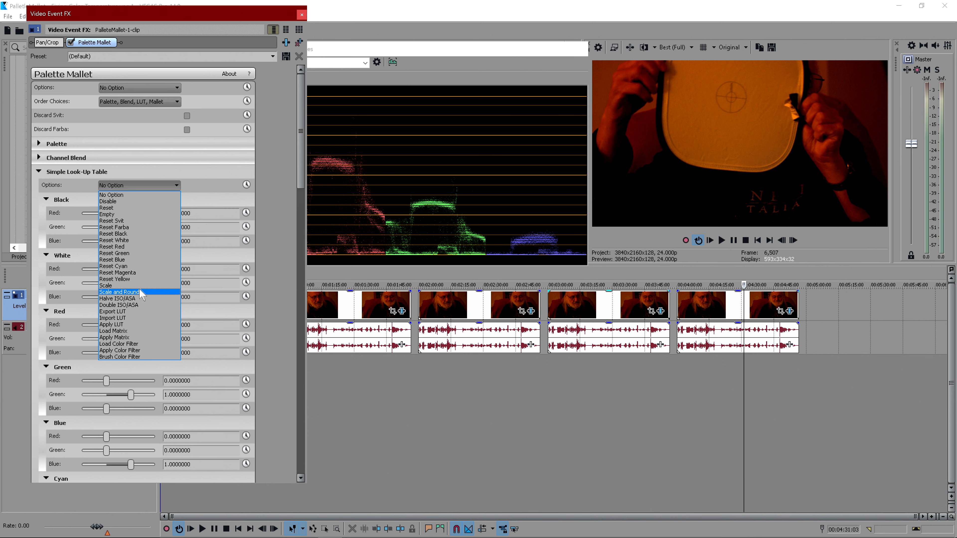
pyautogui.click(132, 321)
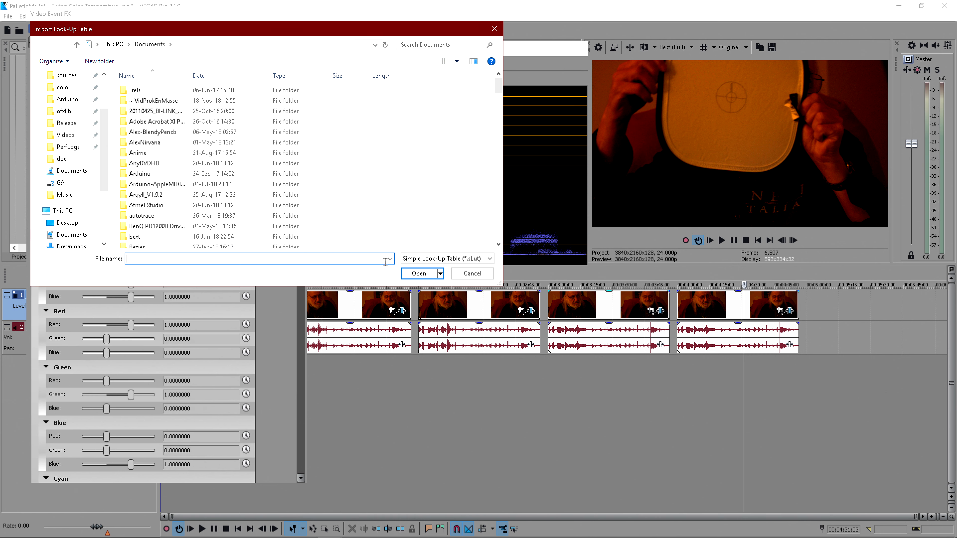
pyautogui.click(390, 259)
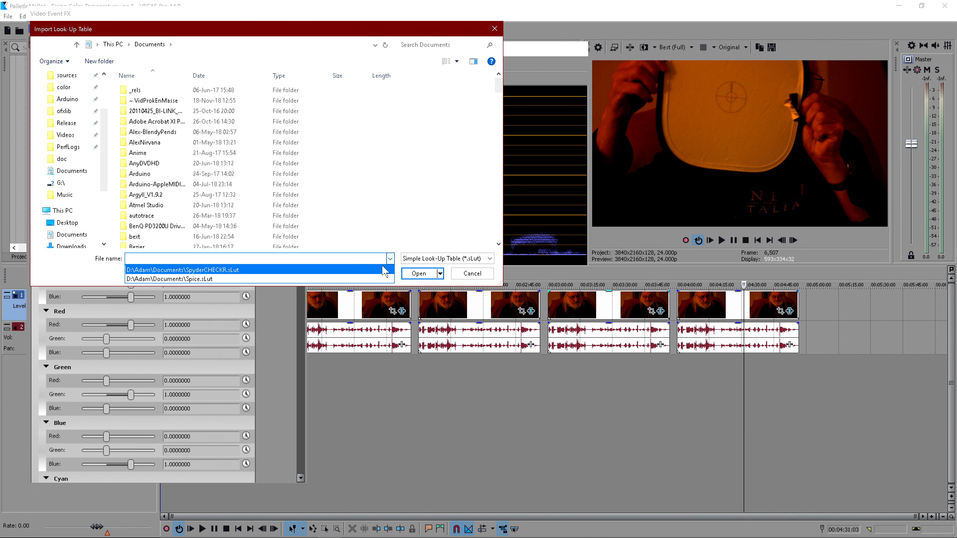
pyautogui.click(384, 270)
pyautogui.click(411, 274)
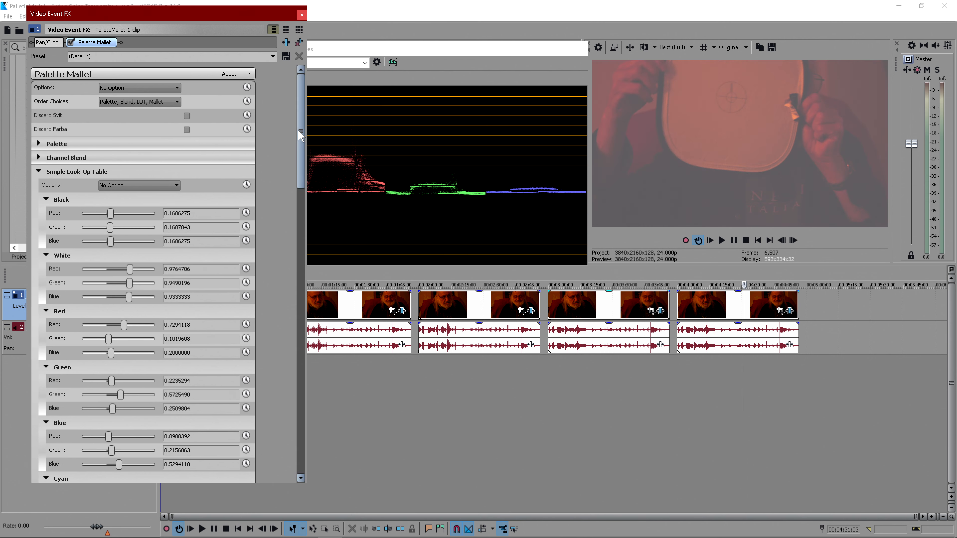
# - Set LUT Efficacy to -1 and collapse the Simple Look-Up Table section
pyautogui.moveTo(300, 135); pyautogui.dragTo(301, 418)
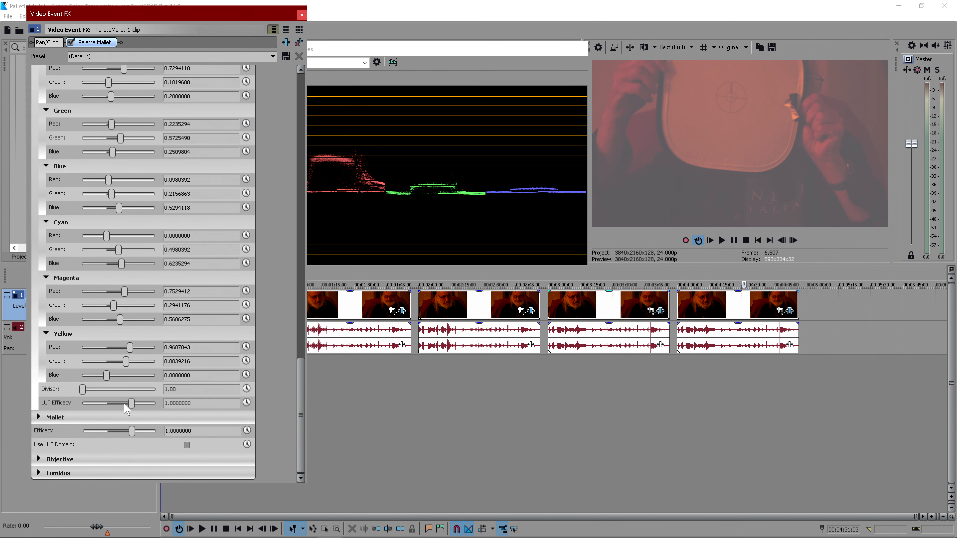
pyautogui.moveTo(132, 405); pyautogui.dragTo(64, 403)
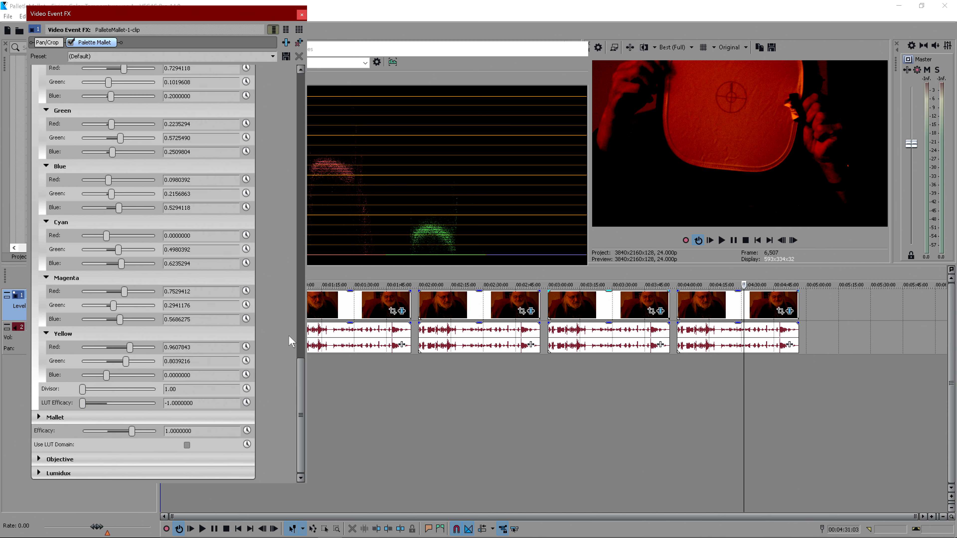
pyautogui.moveTo(300, 375); pyautogui.dragTo(300, 110)
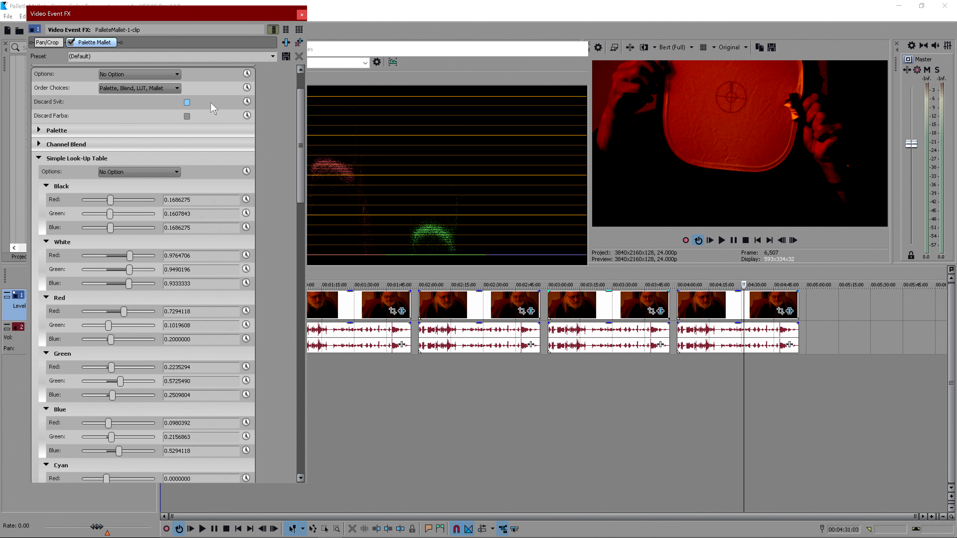
pyautogui.click(39, 159)
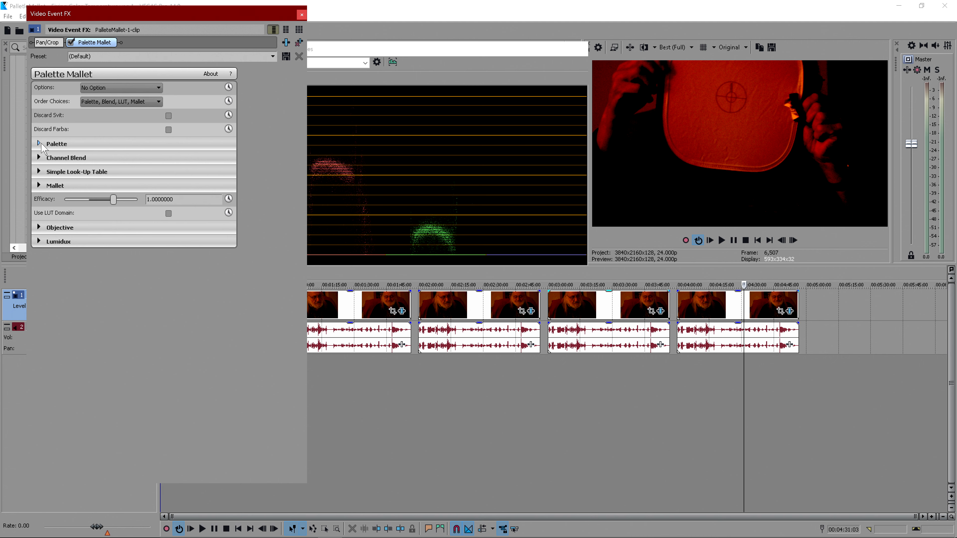
# - Expand the Objective section and sample the Lens Filter colour from the red-lit card in the preview with the eyedropper
pyautogui.click(128, 91)
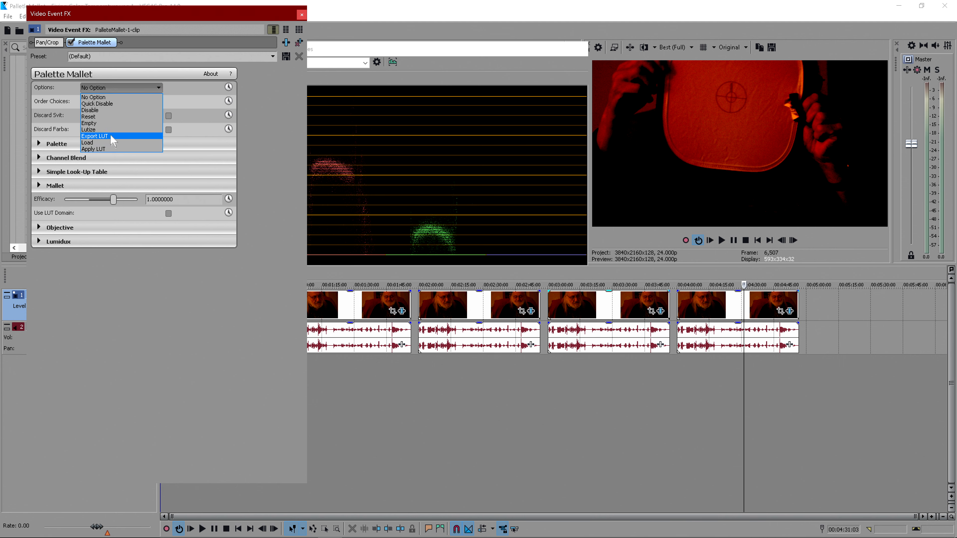
pyautogui.click(279, 138)
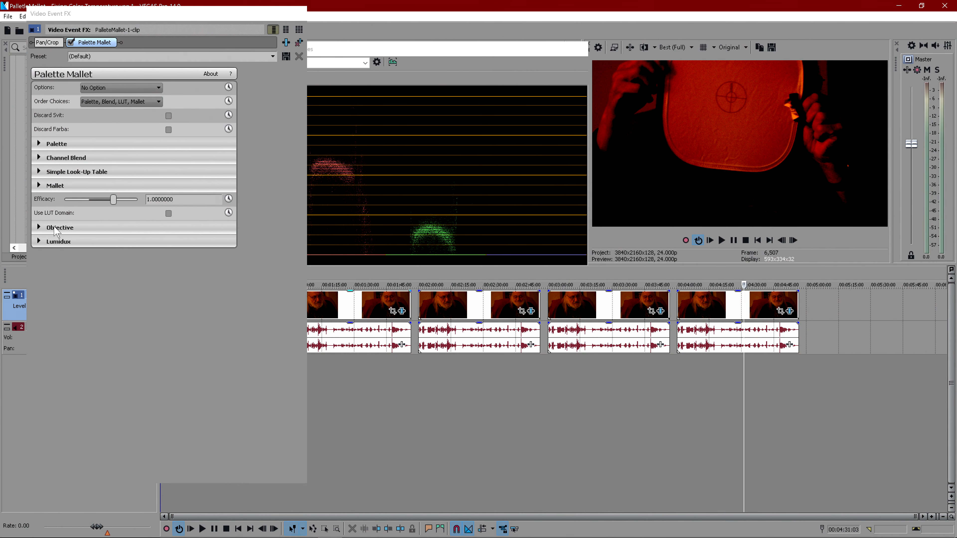
pyautogui.click(39, 228)
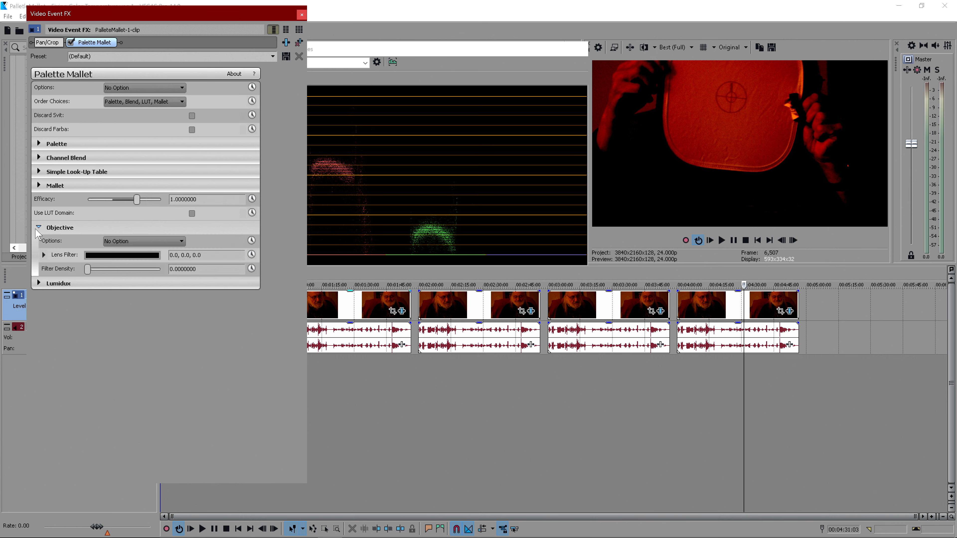
pyautogui.click(113, 255)
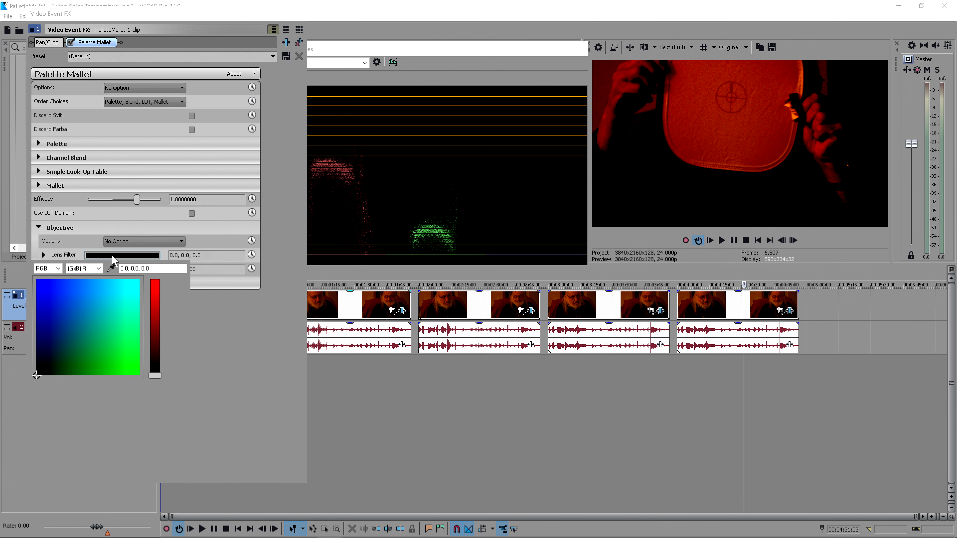
pyautogui.click(111, 269)
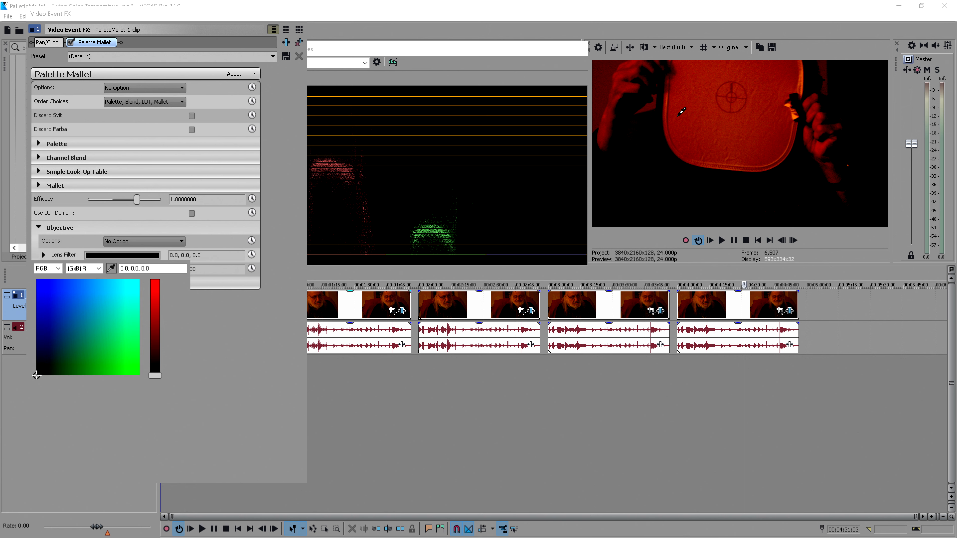
pyautogui.moveTo(677, 116); pyautogui.dragTo(693, 131)
pyautogui.moveTo(696, 126); pyautogui.dragTo(695, 127)
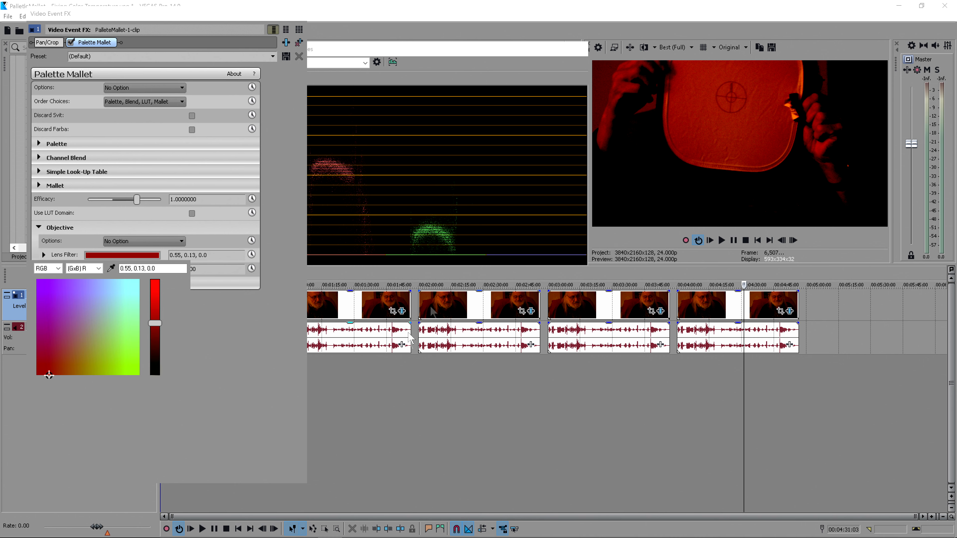
pyautogui.click(229, 326)
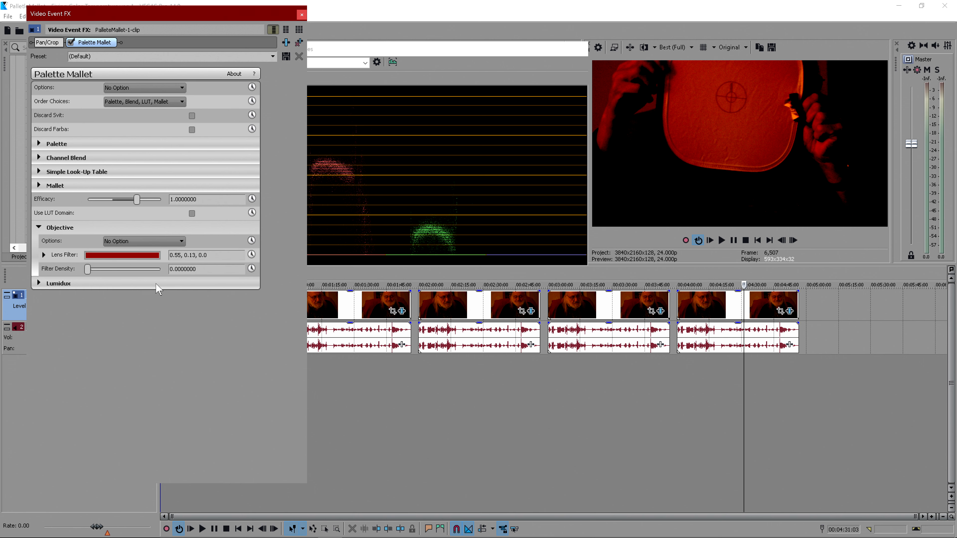
# - Invert the Lens Filter colour and set Filter Density to 0.2
pyautogui.click(166, 241)
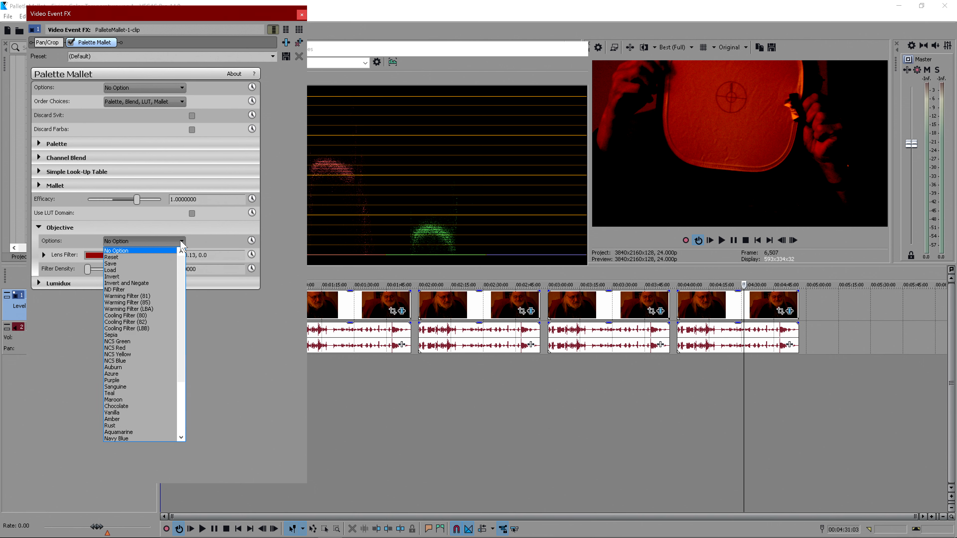
pyautogui.click(151, 276)
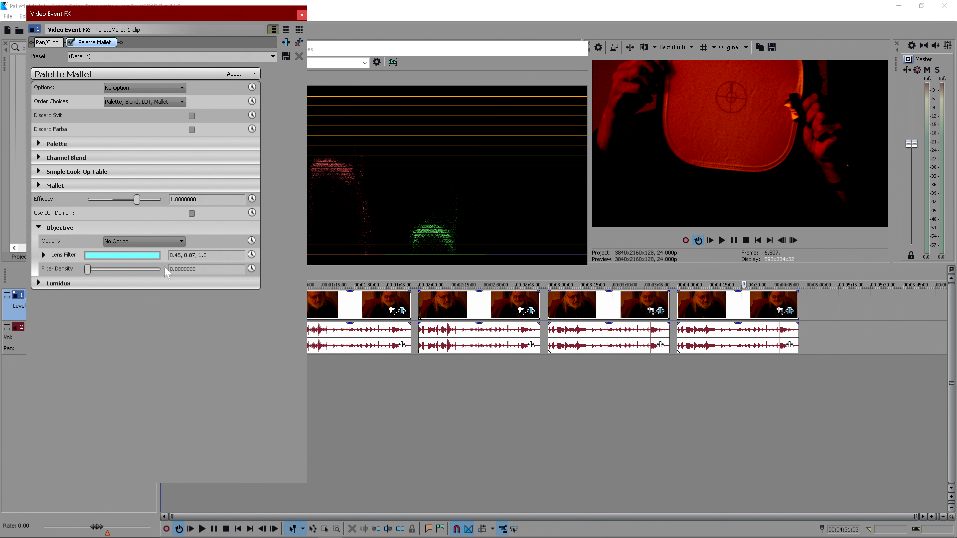
pyautogui.click(87, 269)
pyautogui.press('pageup')
pyautogui.press('pageup')
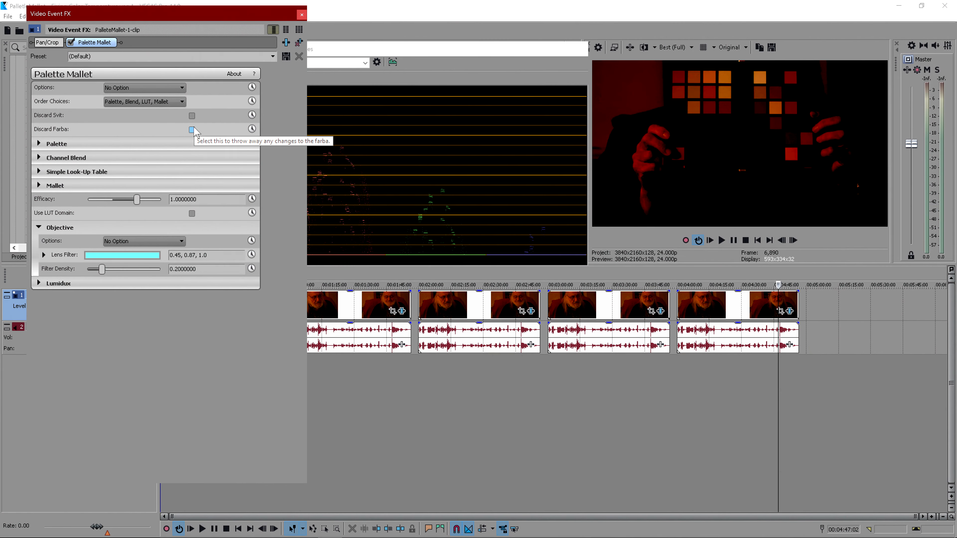
# - Enable Discard Farba and Discard Svit, and expand the Palette section
pyautogui.click(192, 130)
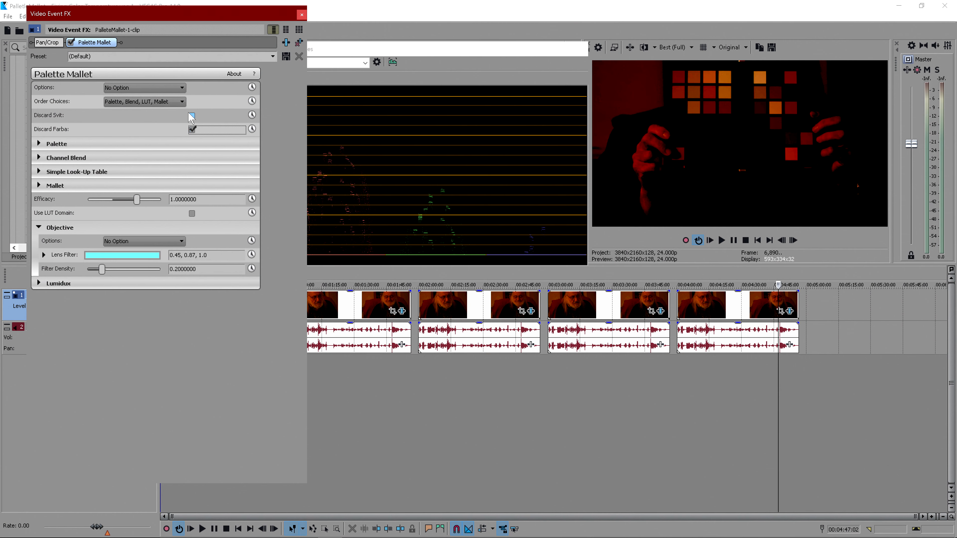
pyautogui.click(191, 117)
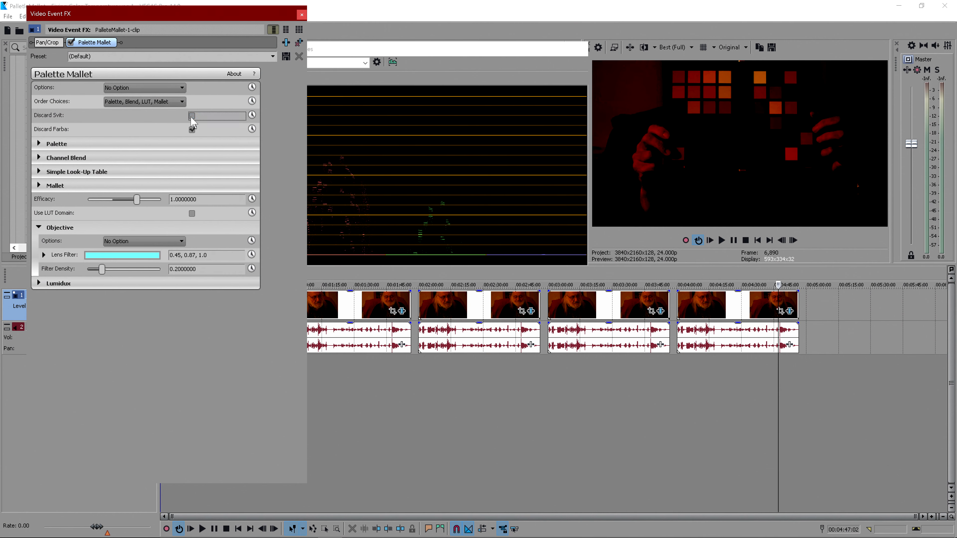
pyautogui.click(47, 146)
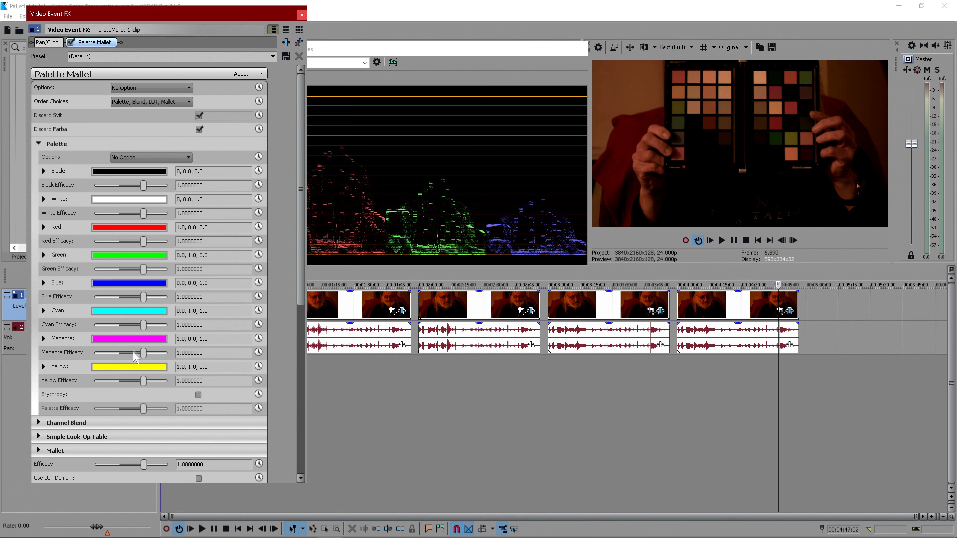
# - Sample the Palette's White colour from the white patch of the colour chart with the eyedropper
pyautogui.click(126, 200)
pyautogui.click(118, 213)
pyautogui.click(761, 78)
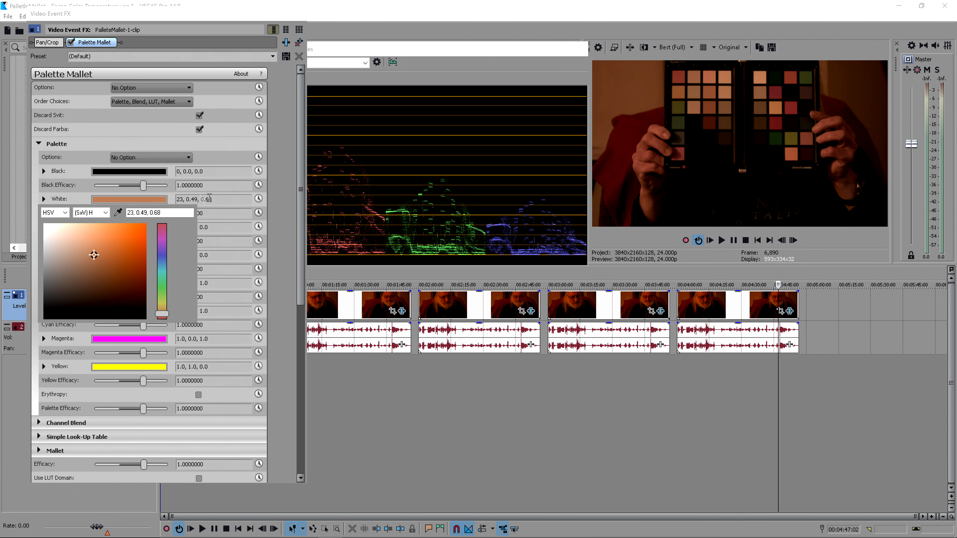
pyautogui.click(284, 248)
# - Sample the Palette's Red and Green colours from the red and green chart patches with the eyedropper
pyautogui.click(129, 227)
pyautogui.click(118, 240)
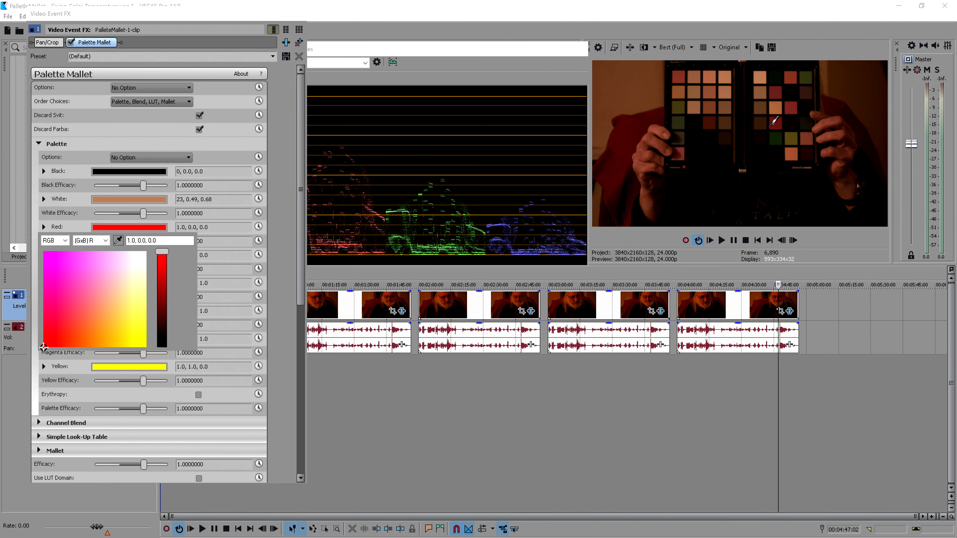
pyautogui.click(777, 125)
pyautogui.click(211, 251)
pyautogui.click(160, 258)
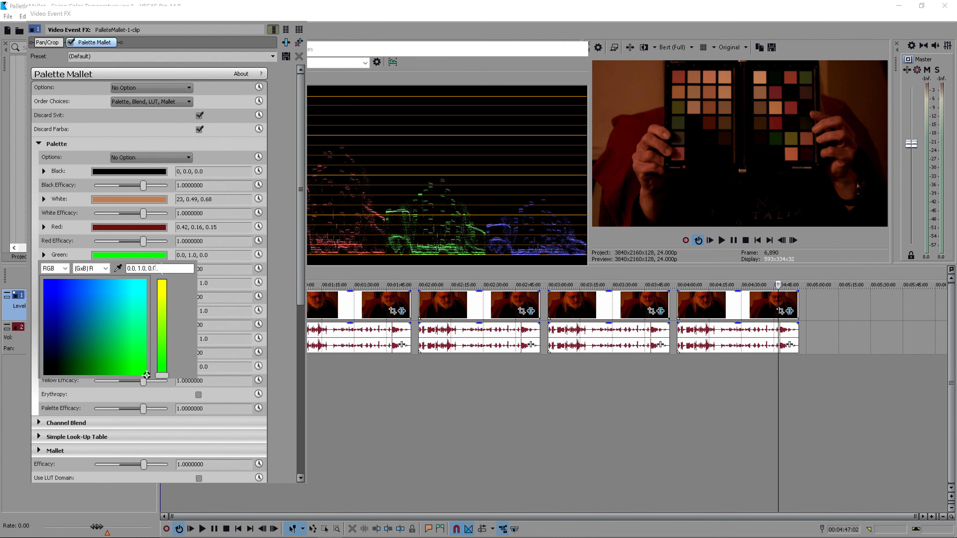
pyautogui.click(118, 268)
pyautogui.click(777, 134)
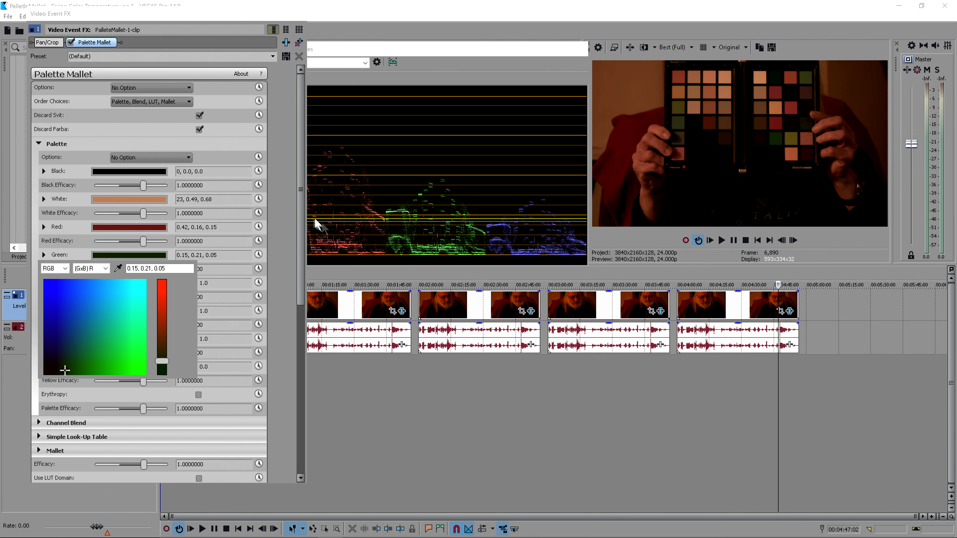
pyautogui.click(211, 256)
# - Sample the Palette's Blue and Cyan colours from the blue and cyan chart patches with the eyedropper
pyautogui.click(129, 282)
pyautogui.click(119, 296)
pyautogui.click(776, 155)
pyautogui.click(293, 248)
pyautogui.click(129, 310)
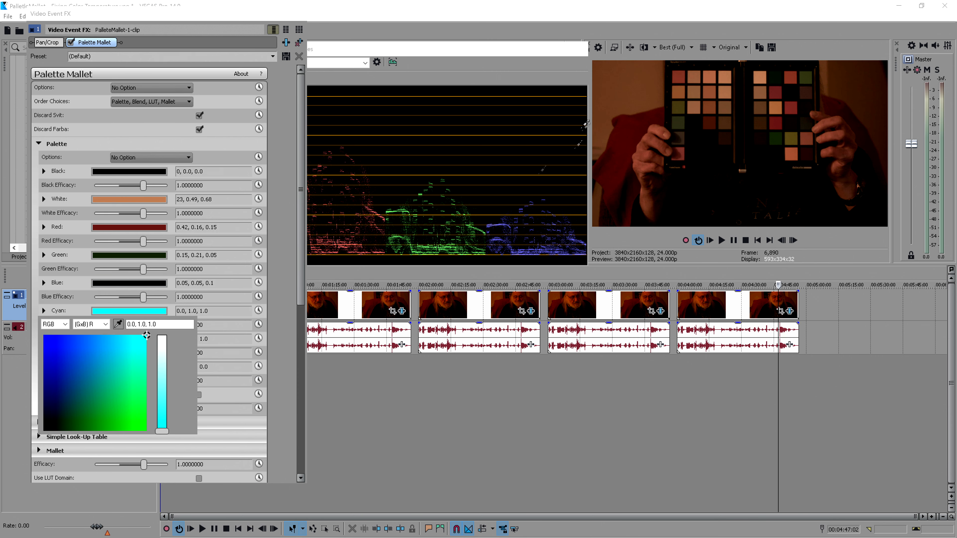
pyautogui.click(772, 80)
# - Sample the Palette's Magenta and Yellow colours from the magenta and yellow chart patches with the eyedropper
pyautogui.click(128, 338)
pyautogui.click(118, 351)
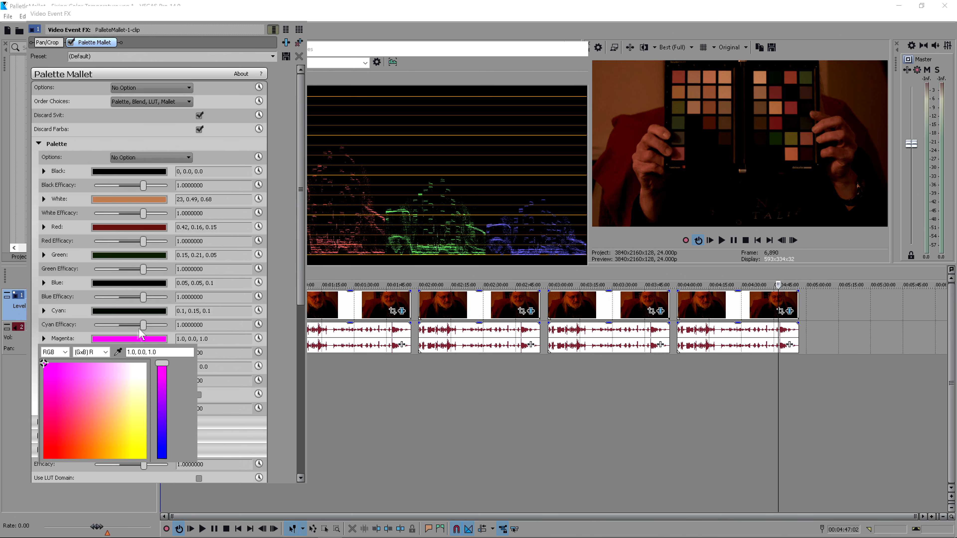
pyautogui.click(776, 90)
pyautogui.click(278, 270)
pyautogui.click(143, 367)
pyautogui.click(118, 380)
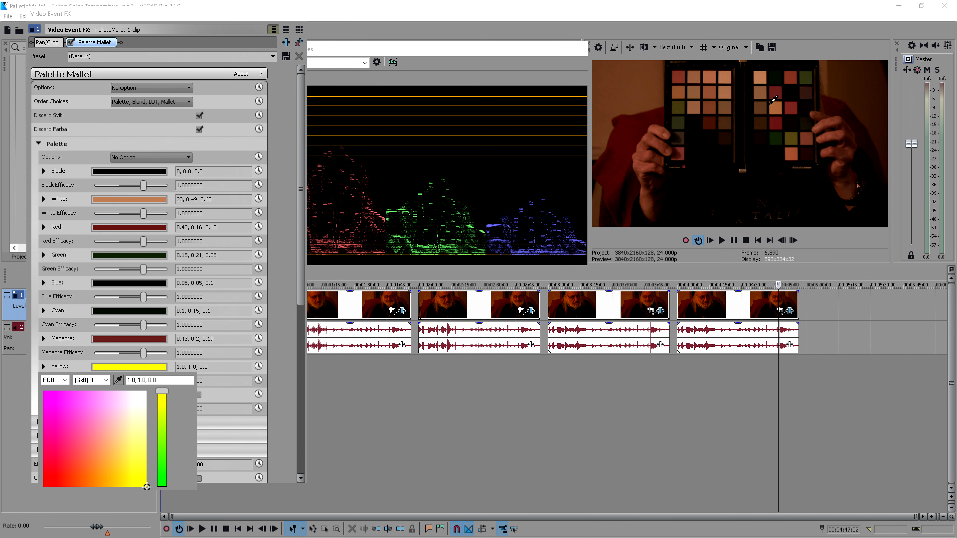
pyautogui.click(780, 110)
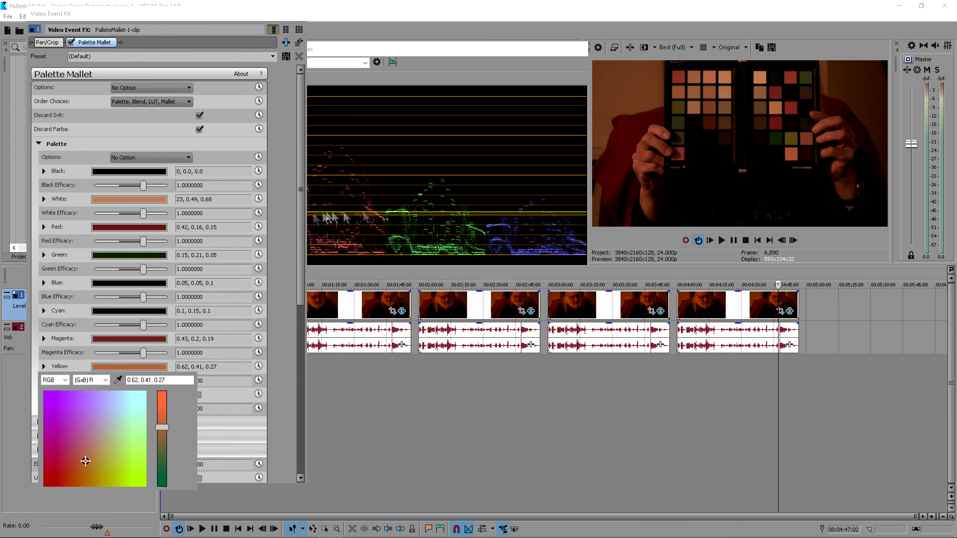
# - Disable Discard Farba and Discard Svit
pyautogui.click(199, 131)
pyautogui.click(198, 130)
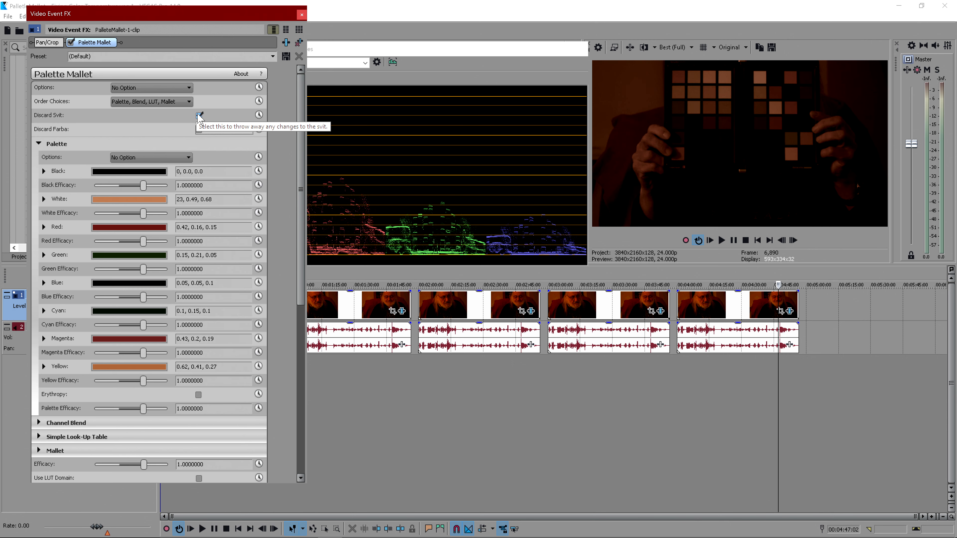
pyautogui.click(197, 115)
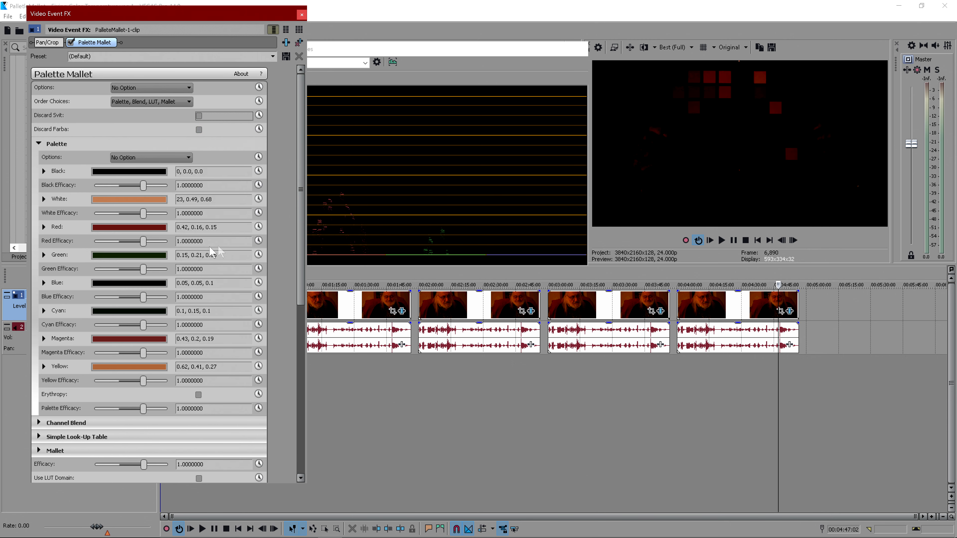
# - Set Palette Efficacy to -1 and collapse the Palette section
pyautogui.moveTo(301, 253); pyautogui.dragTo(267, 300)
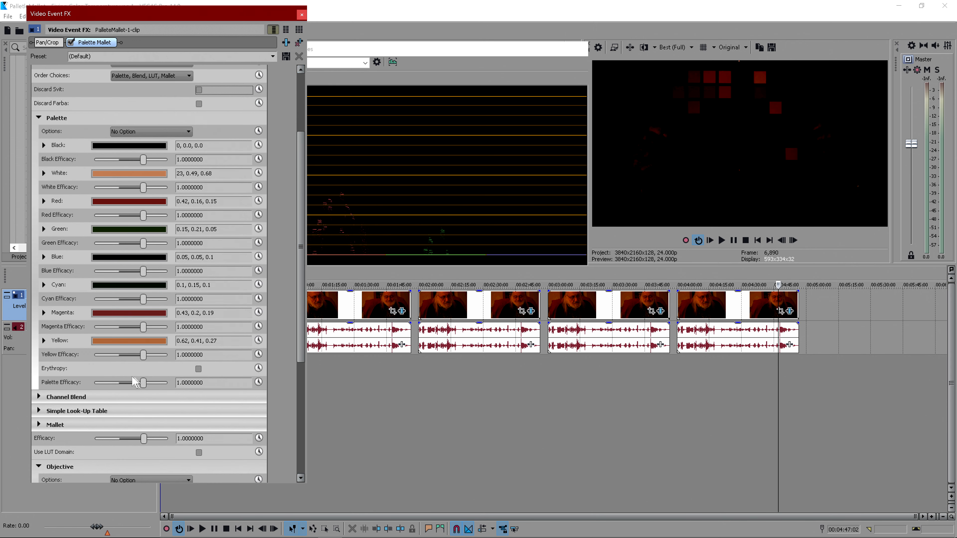
pyautogui.moveTo(144, 381); pyautogui.dragTo(75, 378)
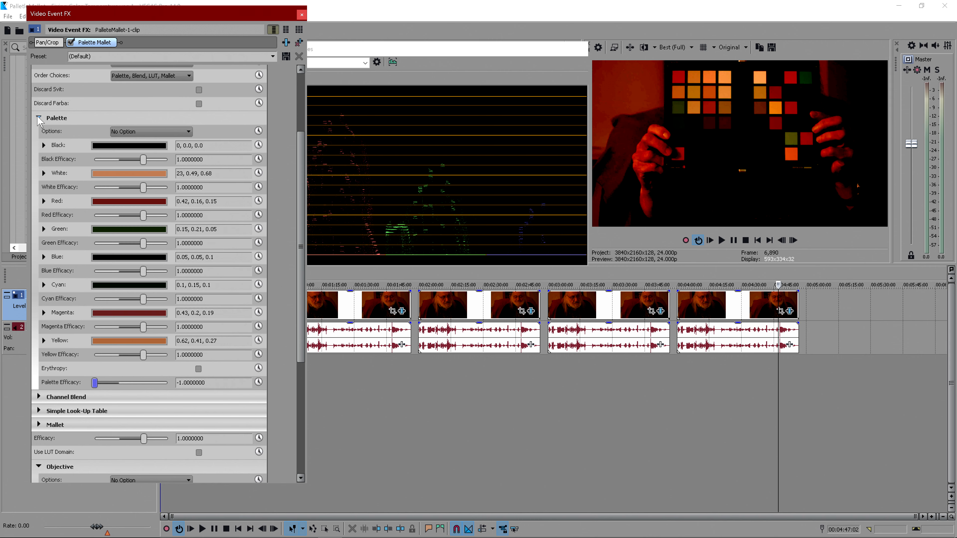
pyautogui.click(39, 118)
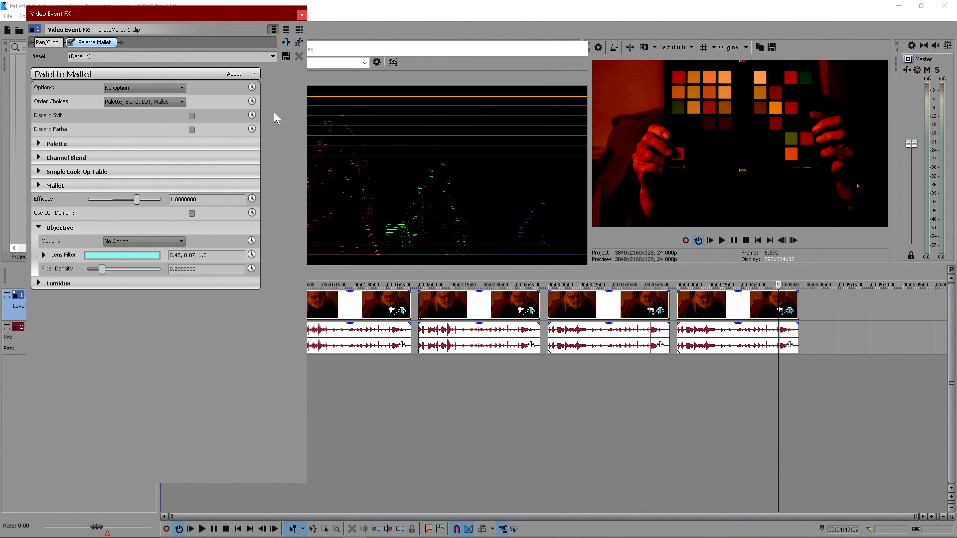
# - Reset the Black entry of the Simple Look-Up Table and collapse that section
pyautogui.click(38, 172)
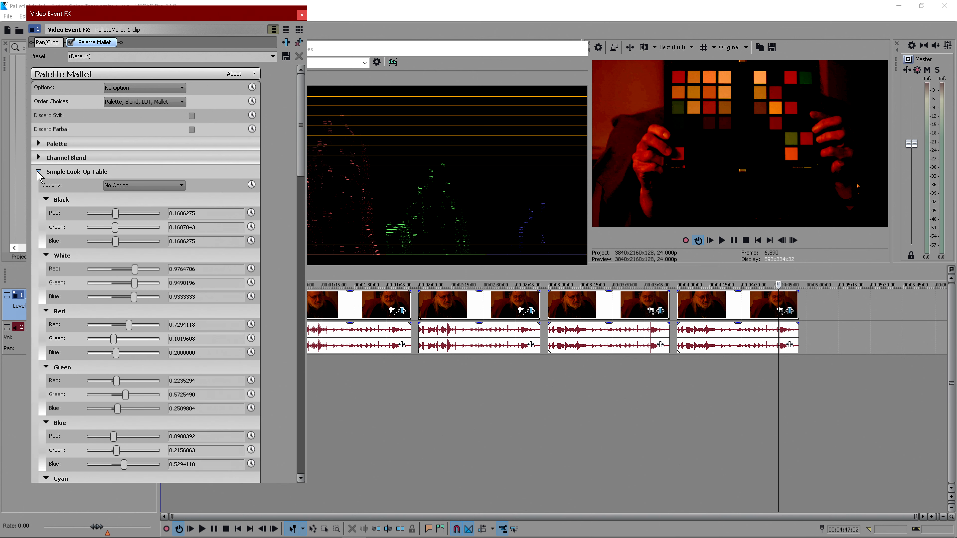
pyautogui.click(127, 190)
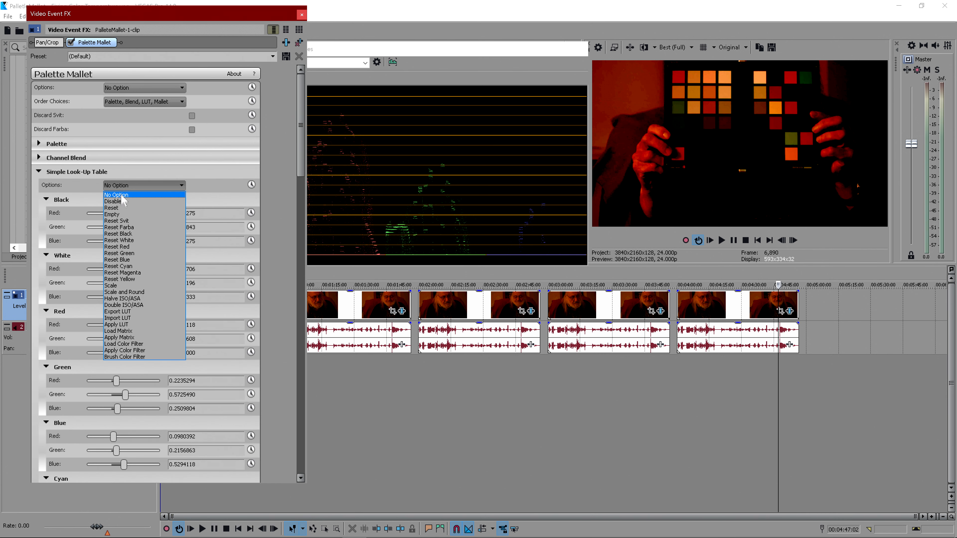
pyautogui.click(132, 234)
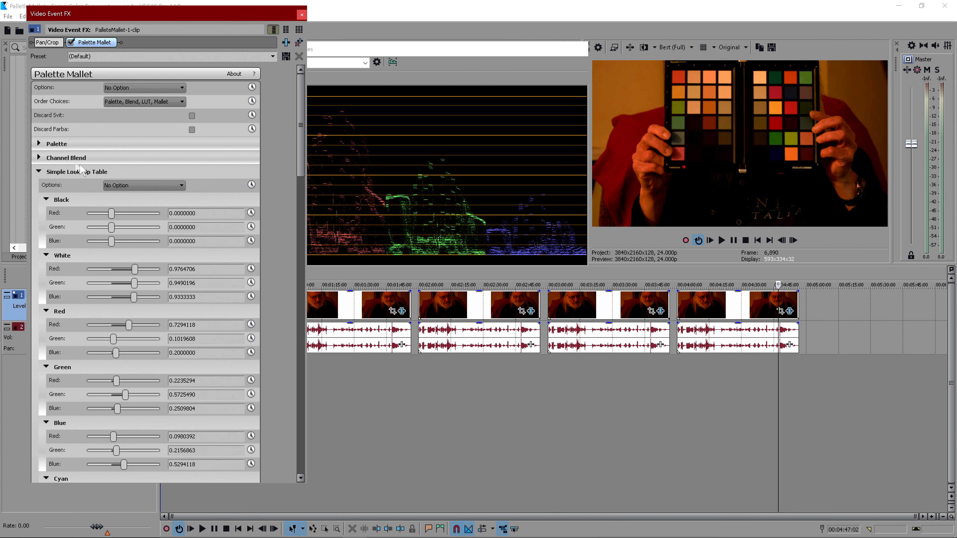
pyautogui.click(38, 171)
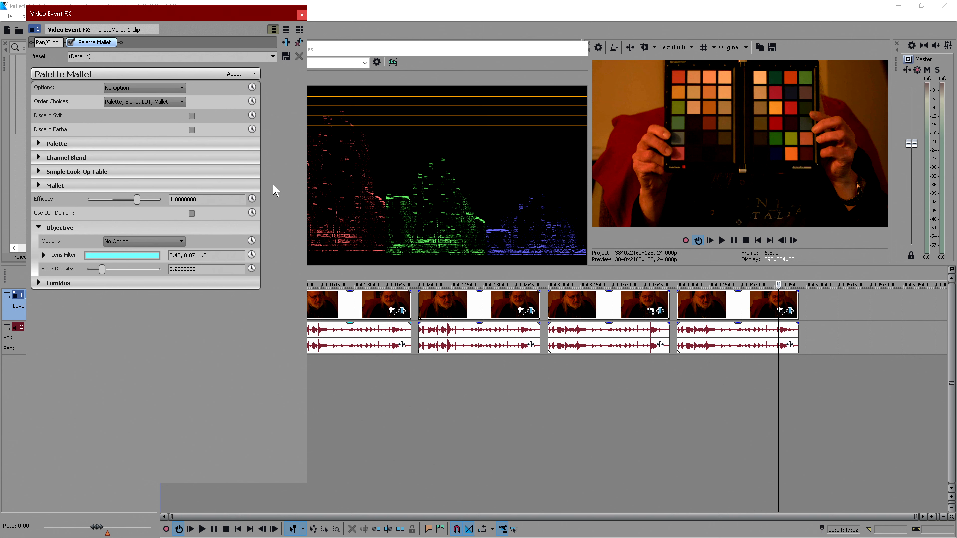
# - Open Mallet's Basic Farba settings and try a Farba Saturation of 2 before resetting it to default
pyautogui.click(39, 186)
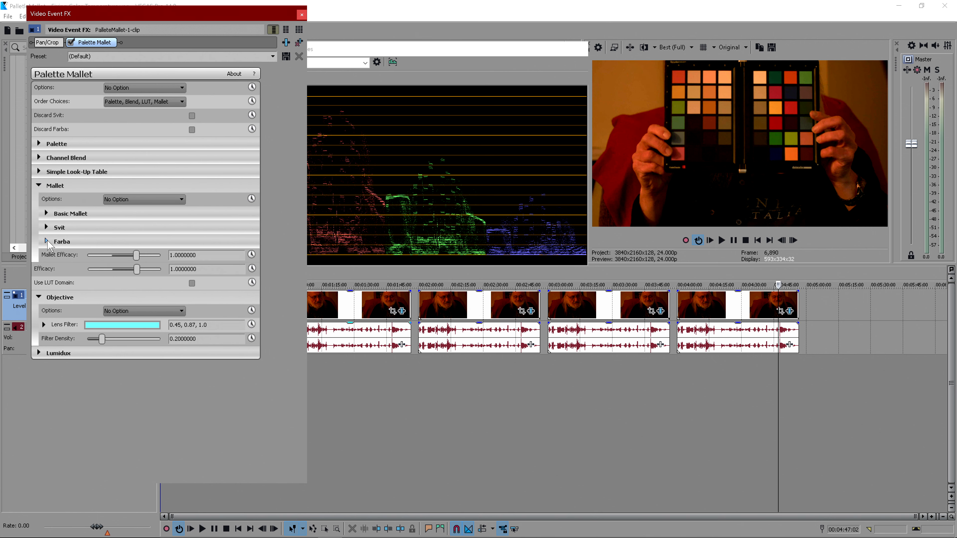
pyautogui.click(46, 241)
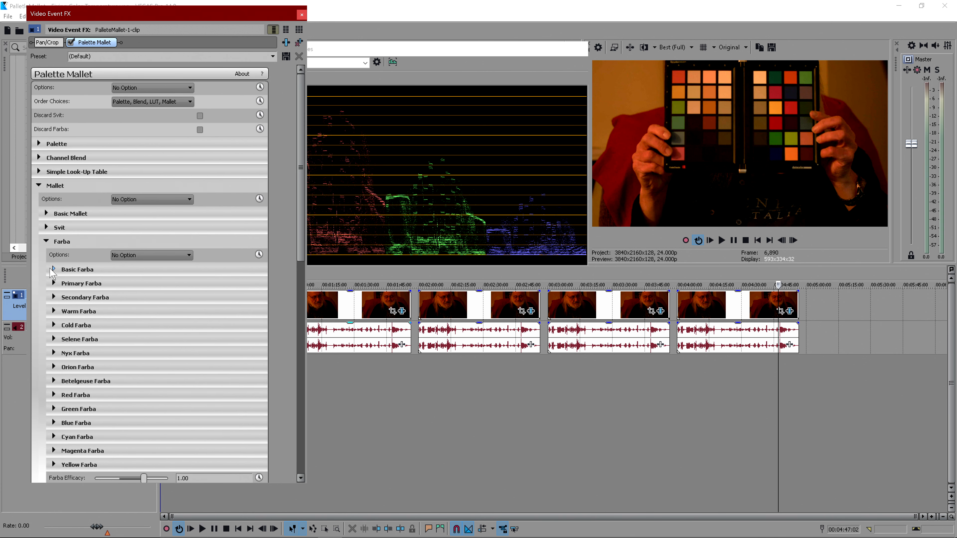
pyautogui.click(54, 269)
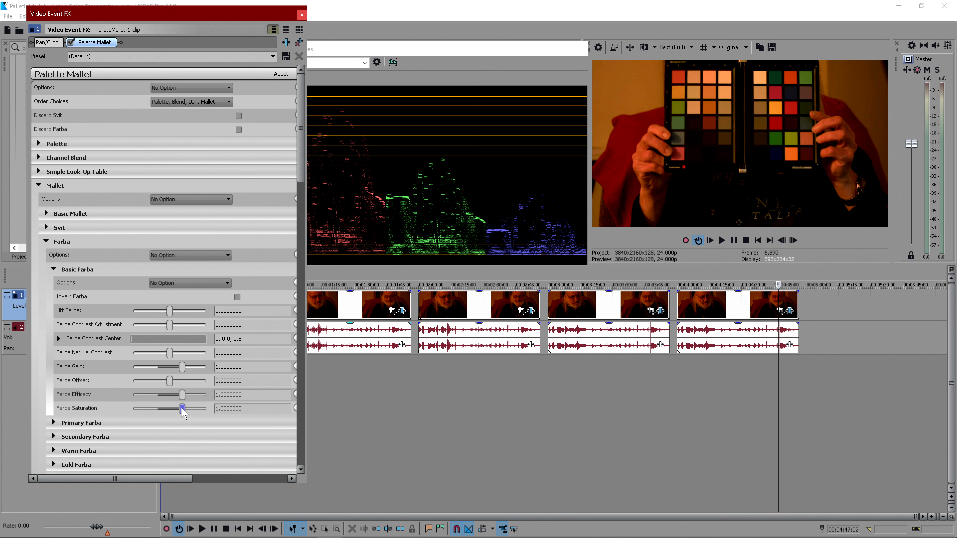
pyautogui.moveTo(181, 408); pyautogui.dragTo(253, 401)
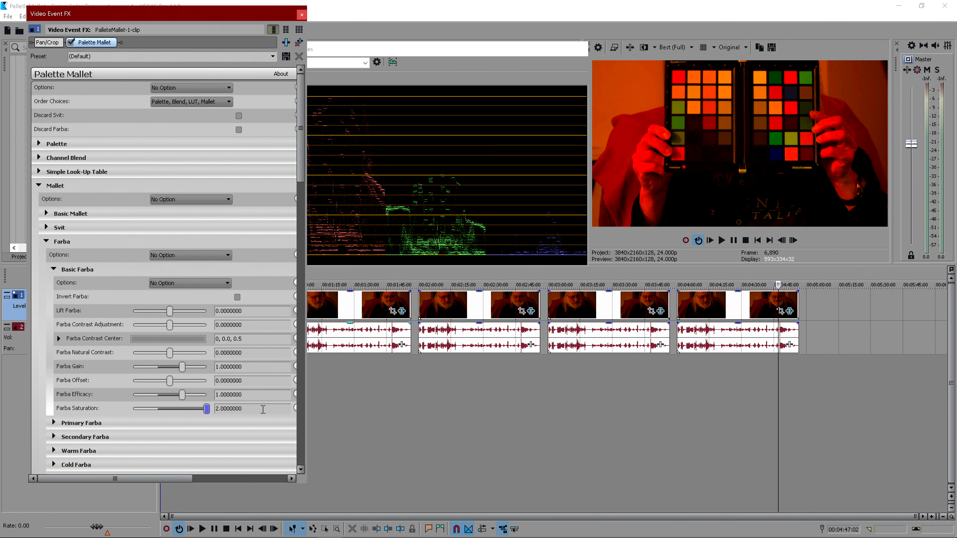
pyautogui.doubleClick(207, 409)
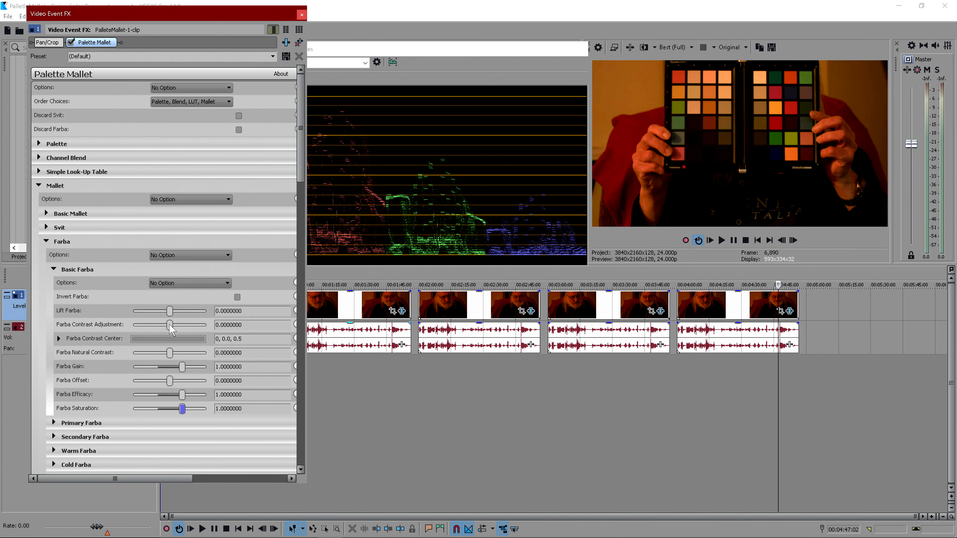
# - Try a Farba Contrast Adjustment of 1, reset it to default, and adjust the Farba Natural Contrast slider
pyautogui.moveTo(168, 325); pyautogui.dragTo(222, 327)
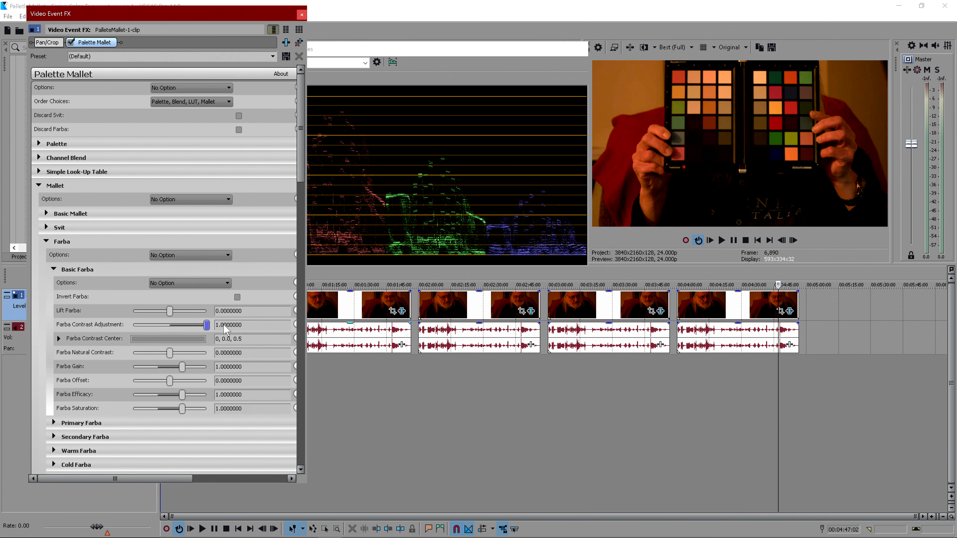
pyautogui.doubleClick(206, 327)
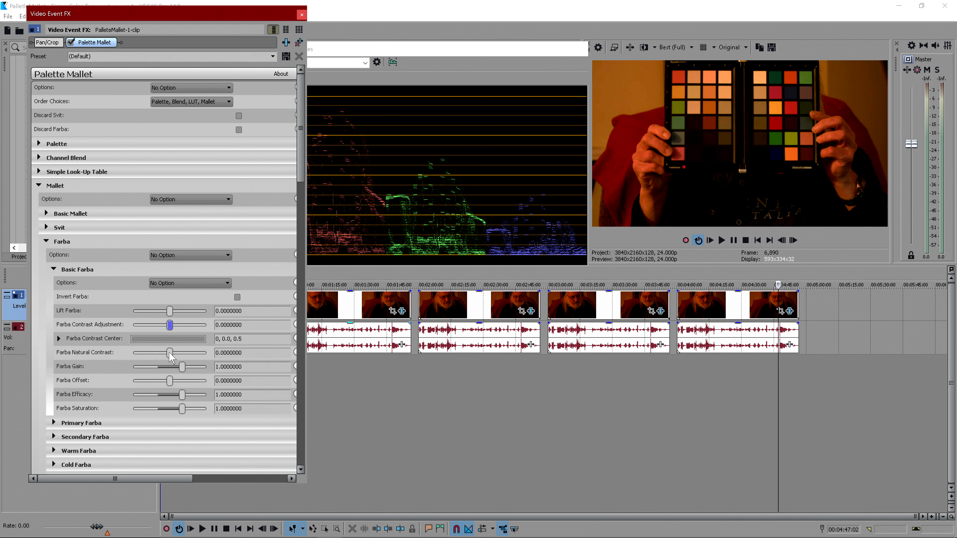
pyautogui.moveTo(169, 354); pyautogui.dragTo(254, 354)
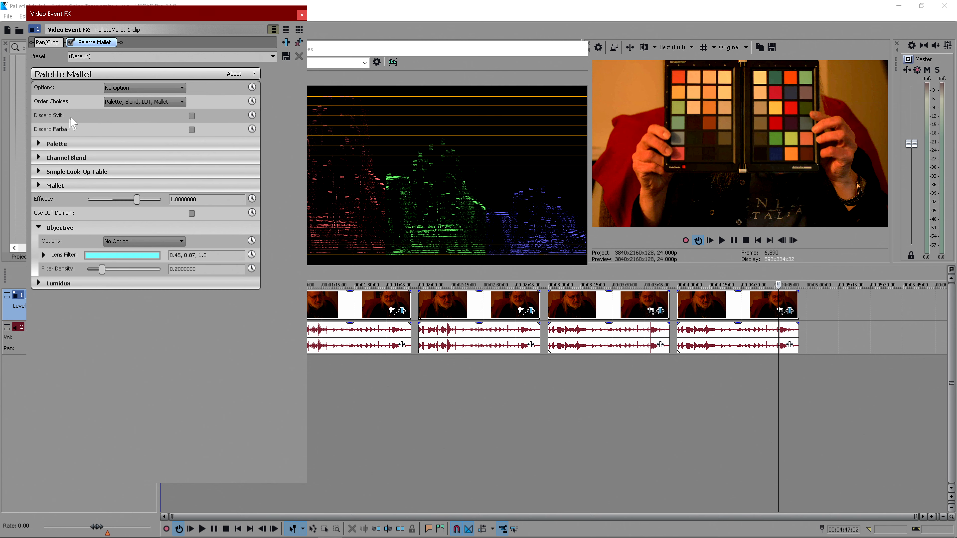
# - Expand the Palette section and raise the White colour's HSV value to 1.0
pyautogui.click(39, 143)
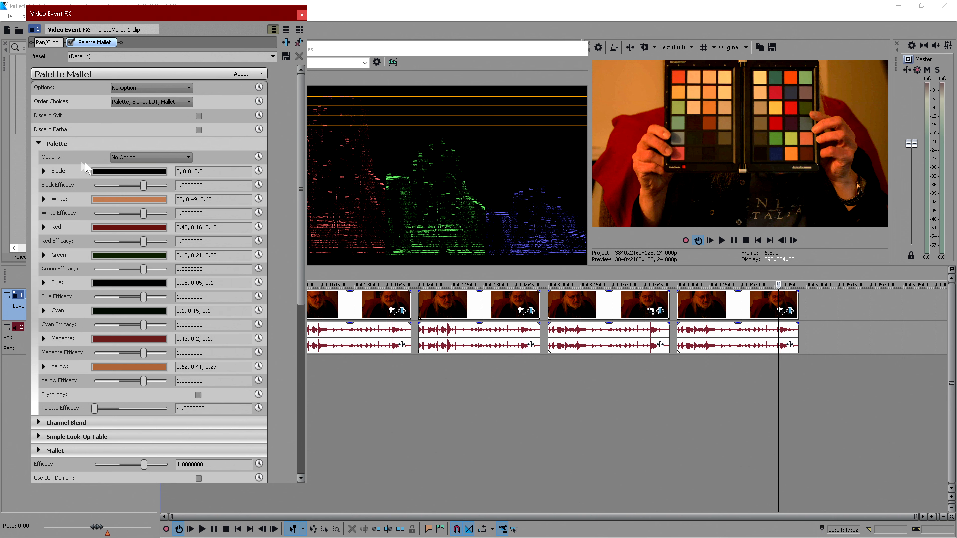
pyautogui.click(121, 203)
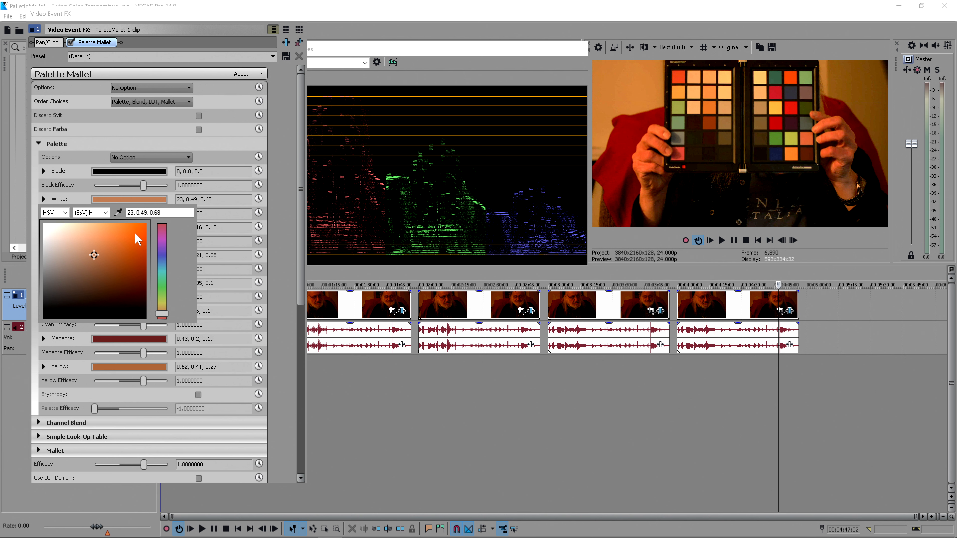
pyautogui.click(105, 213)
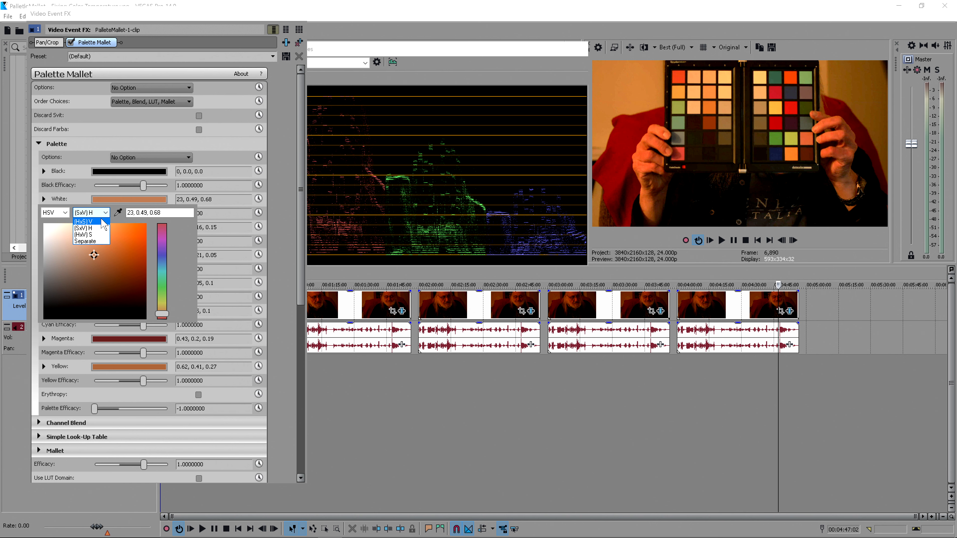
pyautogui.click(100, 221)
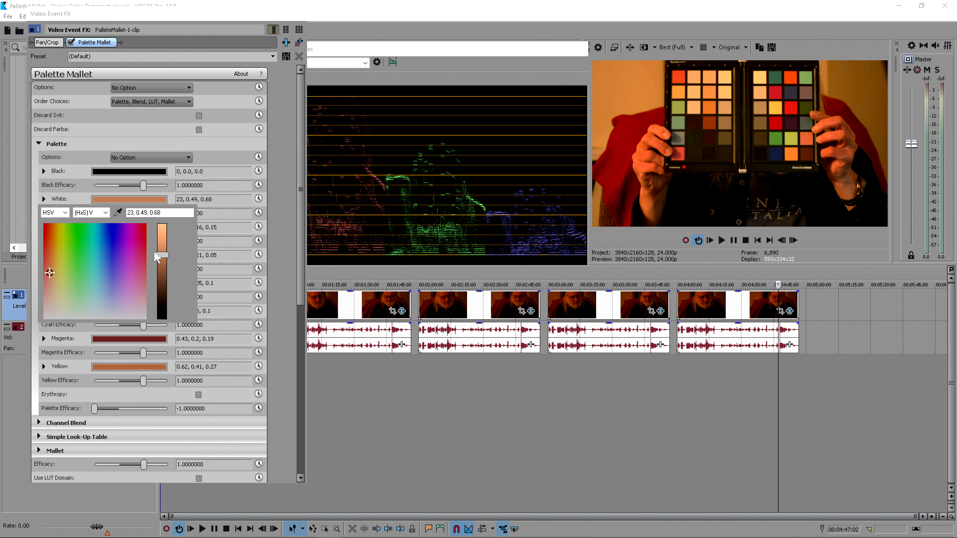
pyautogui.moveTo(162, 257); pyautogui.dragTo(163, 207)
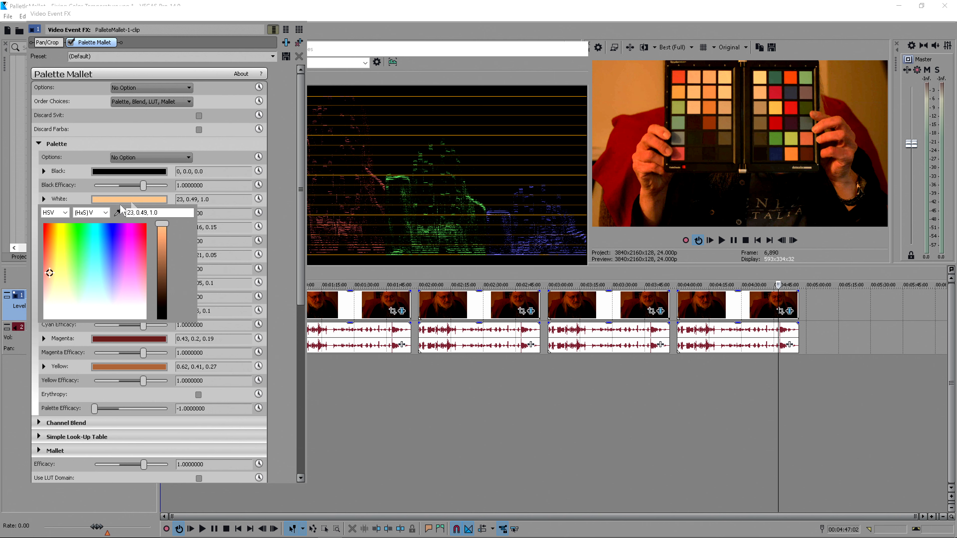
pyautogui.click(32, 206)
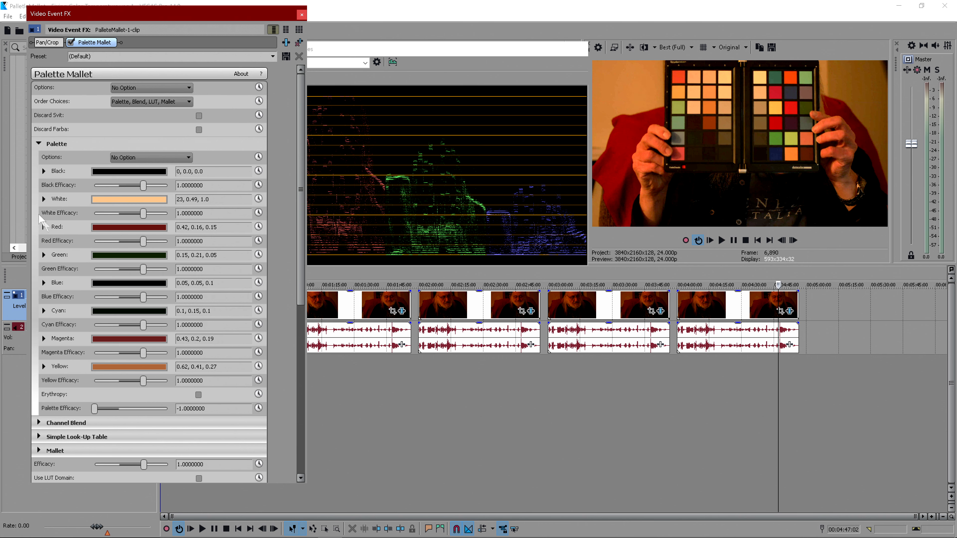
# - Switch the Palette Red colour picker to HSV and raise its value to 1.0
pyautogui.click(103, 228)
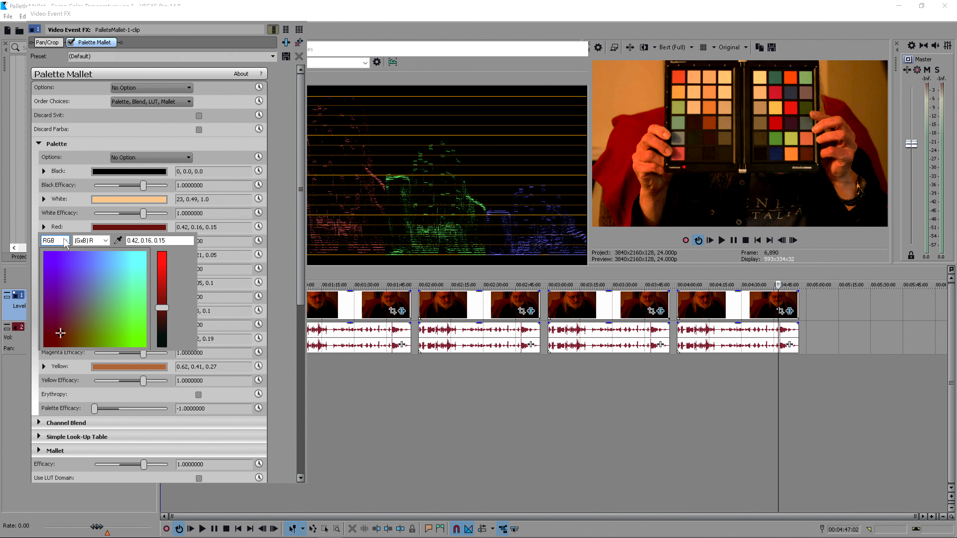
pyautogui.click(61, 242)
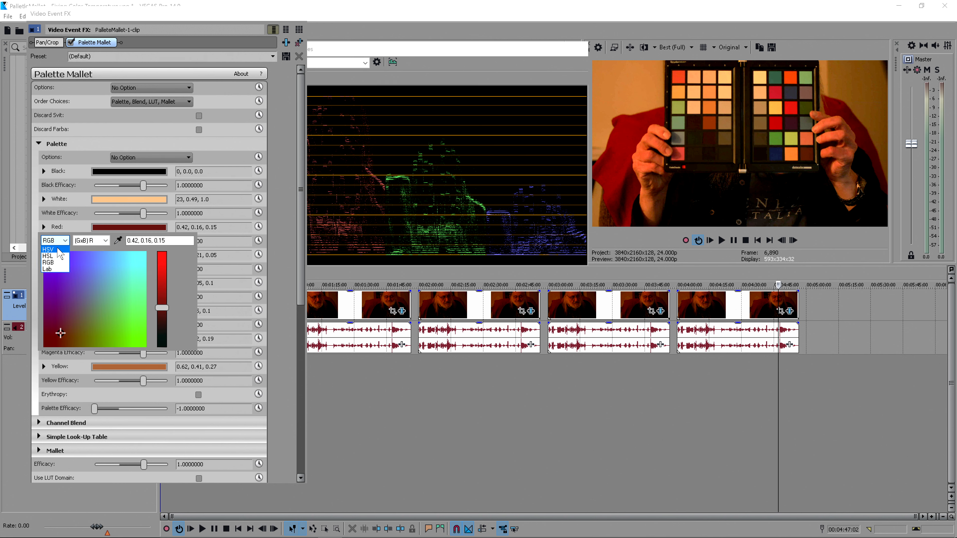
pyautogui.click(59, 250)
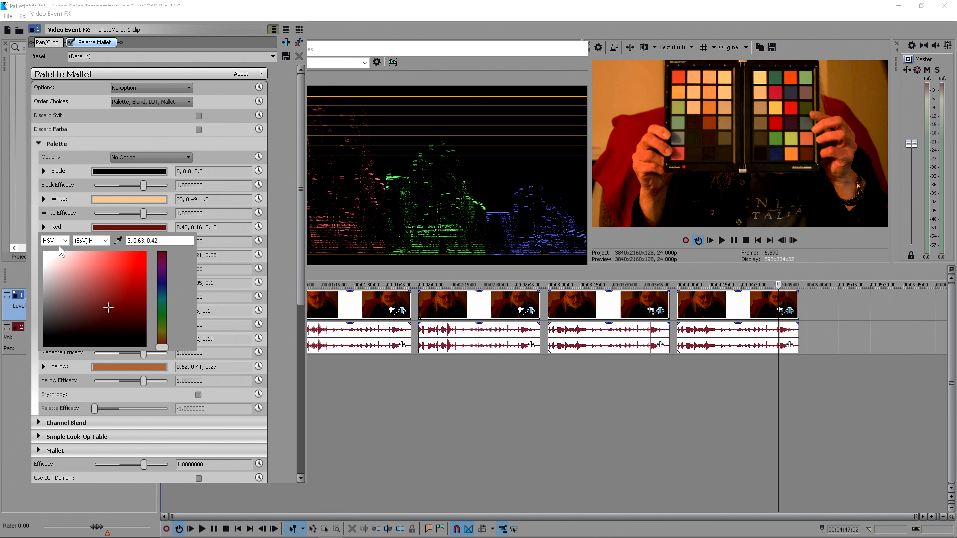
pyautogui.click(91, 243)
pyautogui.click(86, 260)
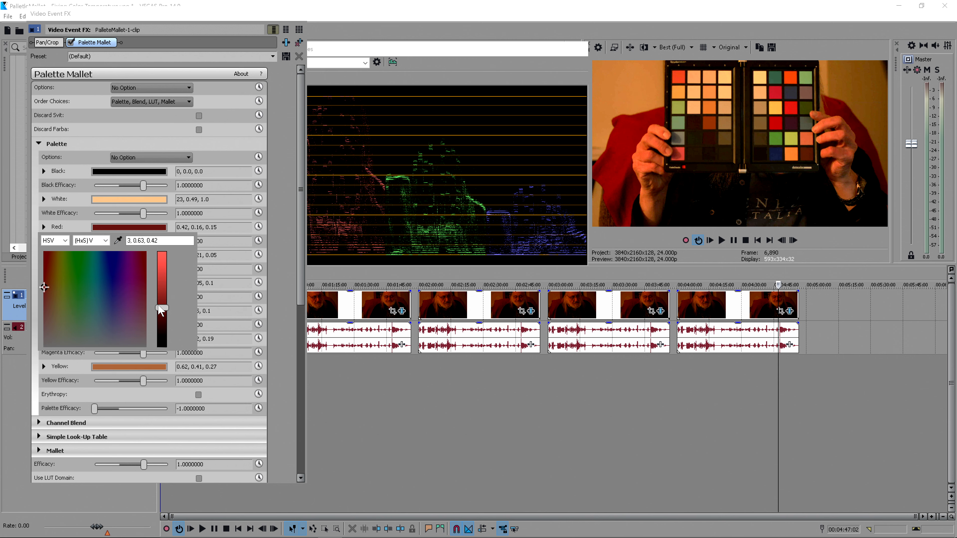
pyautogui.moveTo(162, 308); pyautogui.dragTo(165, 238)
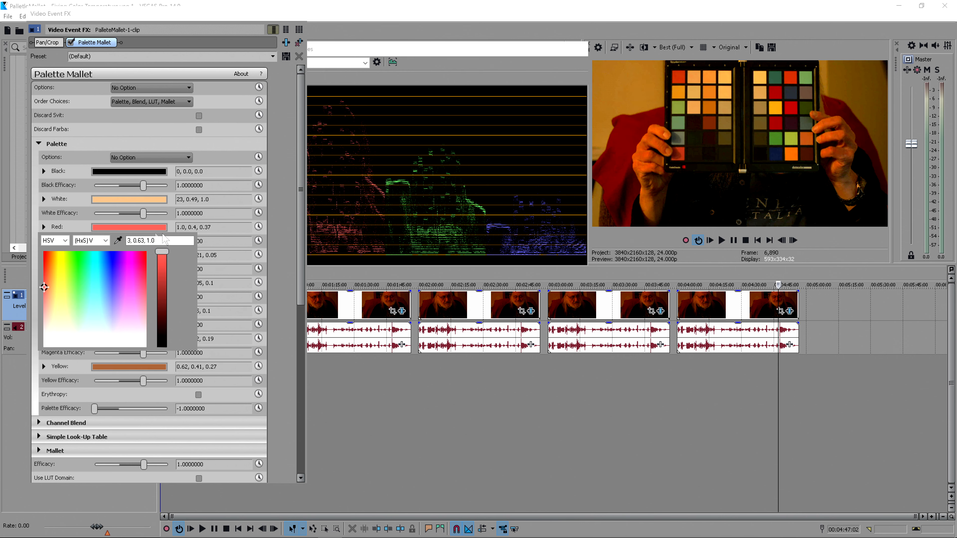
pyautogui.click(31, 228)
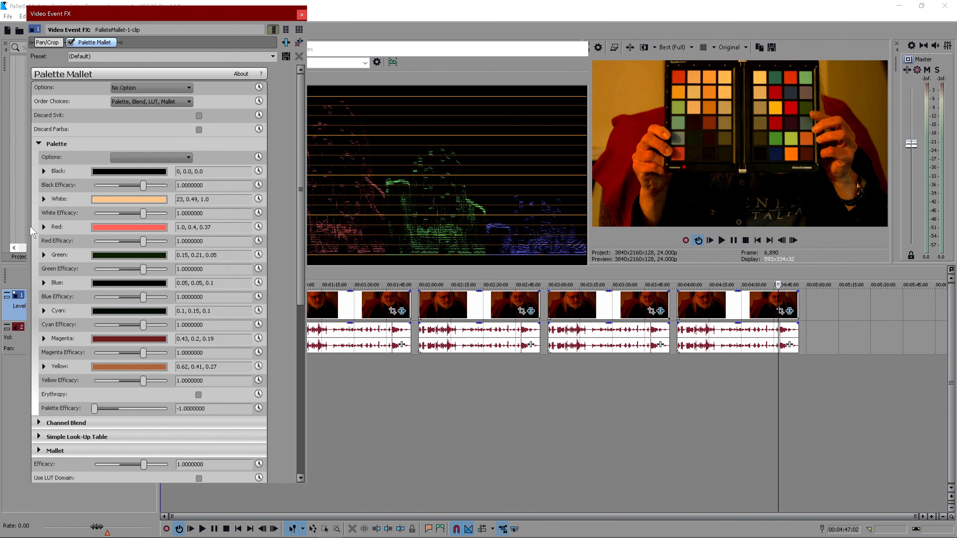
# - Switch the Palette Green colour picker to HSV and raise its value to 1.0
pyautogui.click(108, 256)
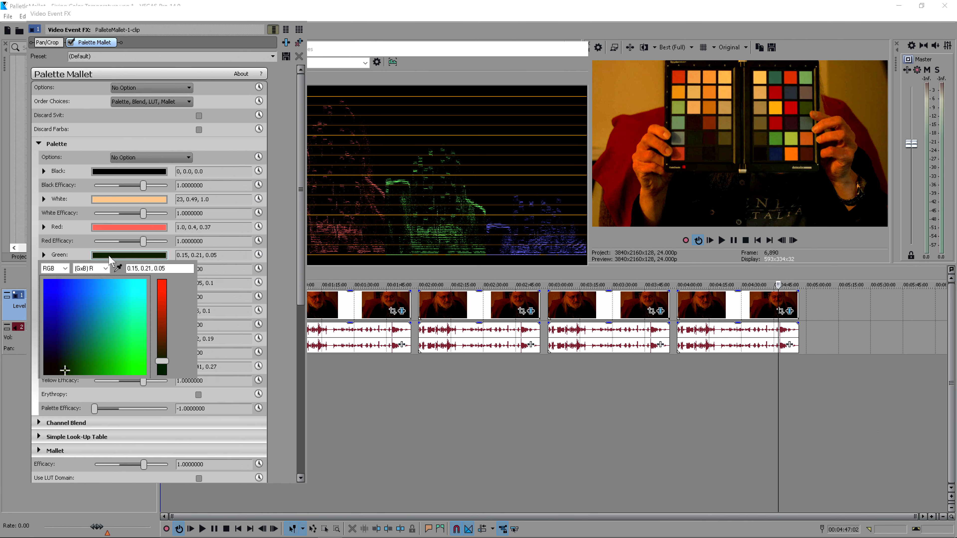
pyautogui.click(54, 269)
pyautogui.click(47, 284)
pyautogui.click(91, 269)
pyautogui.click(88, 292)
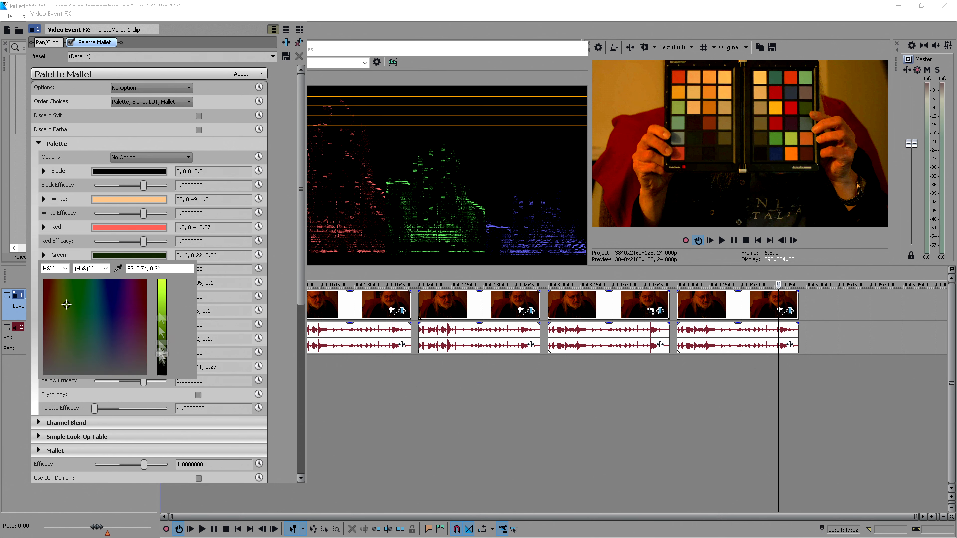
pyautogui.moveTo(160, 356); pyautogui.dragTo(161, 278)
pyautogui.click(161, 256)
# - Switch the Palette Blue colour picker to HSV and raise its value to 1.0
pyautogui.click(132, 283)
pyautogui.click(54, 296)
pyautogui.click(50, 311)
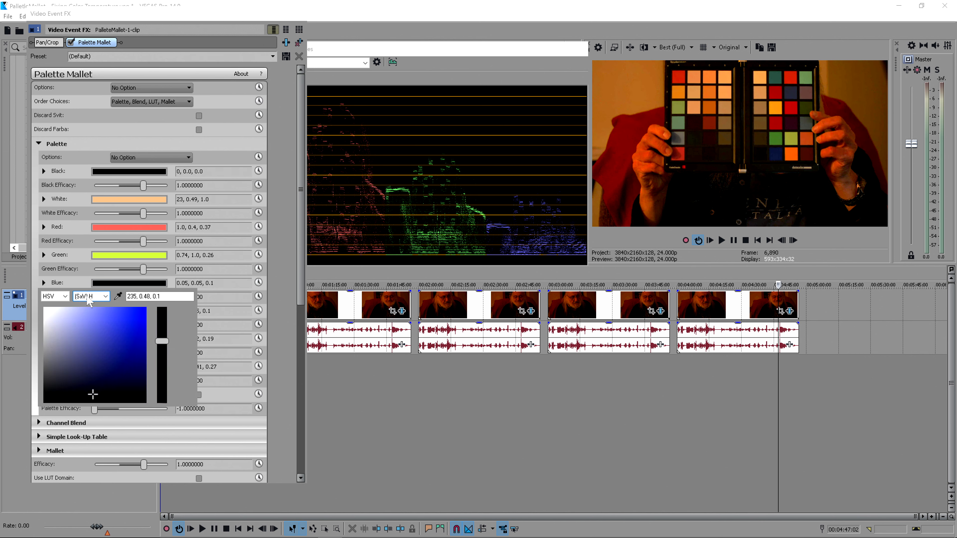
pyautogui.click(90, 296)
pyautogui.click(91, 320)
pyautogui.moveTo(161, 394); pyautogui.dragTo(159, 300)
pyautogui.click(128, 284)
# - Switch the Palette Cyan colour picker to HSV and raise its value to 1.0
pyautogui.click(113, 311)
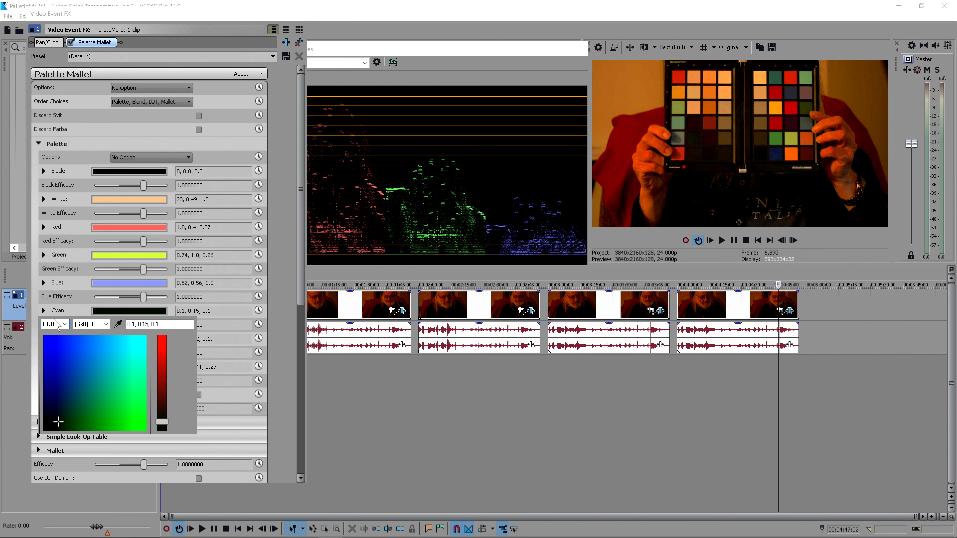
pyautogui.click(56, 325)
pyautogui.click(49, 339)
pyautogui.click(89, 324)
pyautogui.click(91, 348)
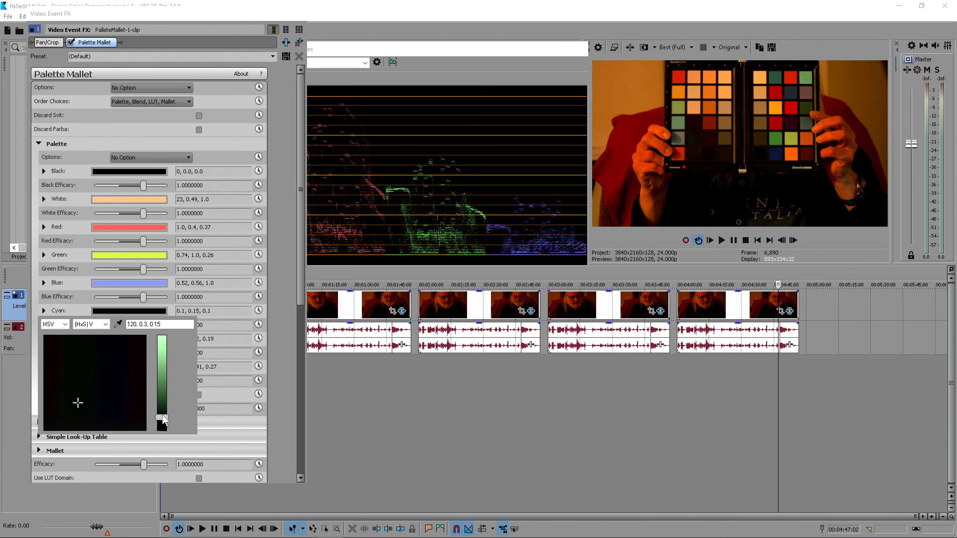
pyautogui.moveTo(163, 417); pyautogui.dragTo(162, 338)
pyautogui.click(128, 311)
# - Switch the Palette Magenta colour picker to HSV and raise its value to 1.0
pyautogui.click(128, 338)
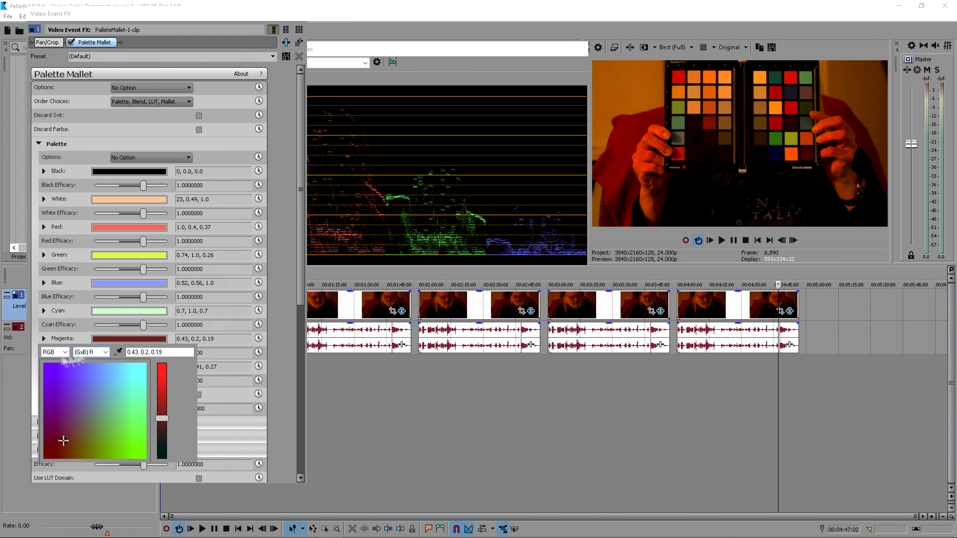
pyautogui.click(55, 351)
pyautogui.click(49, 367)
pyautogui.click(90, 351)
pyautogui.click(90, 376)
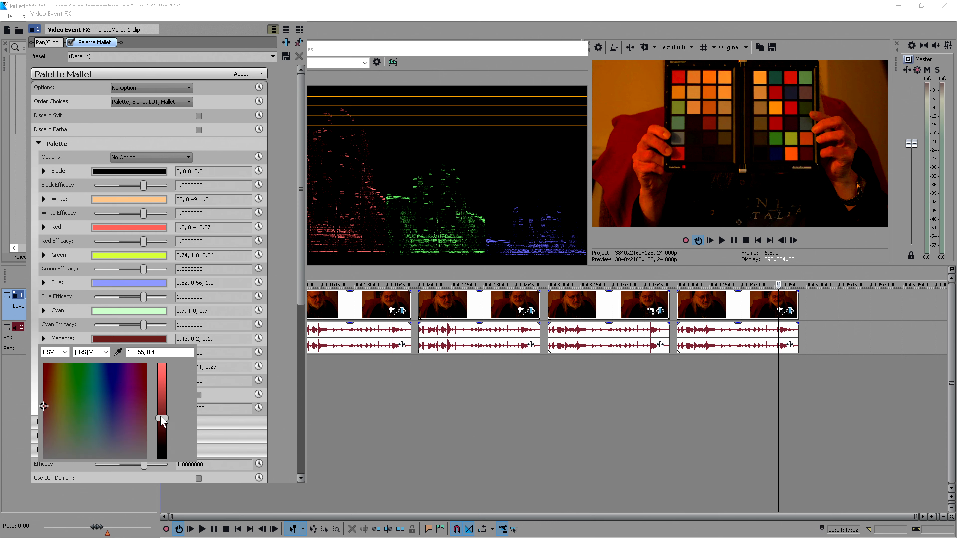
pyautogui.moveTo(162, 419); pyautogui.dragTo(162, 363)
pyautogui.click(128, 338)
# - Switch the Palette Yellow colour picker to HSV and raise its value to 1.0
pyautogui.click(128, 366)
pyautogui.click(56, 380)
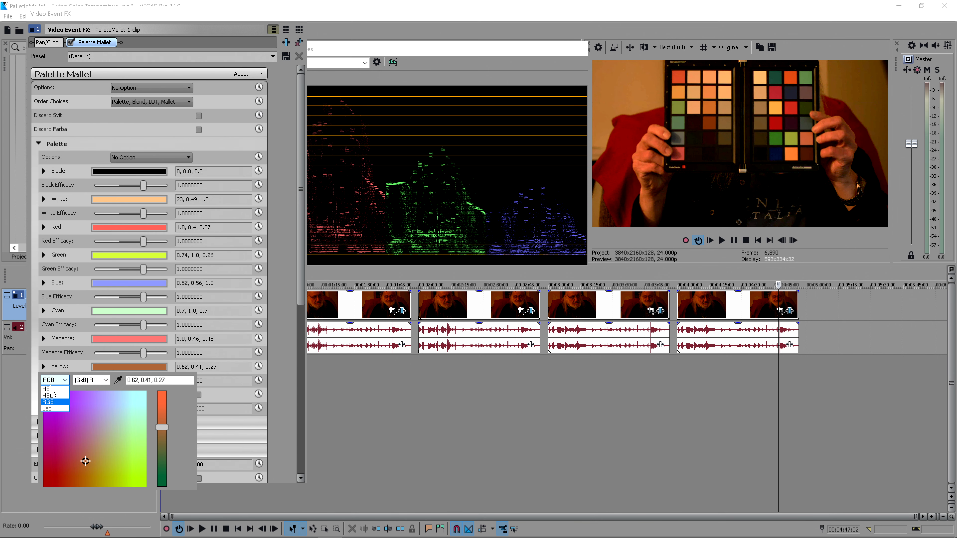
pyautogui.click(47, 389)
pyautogui.click(90, 380)
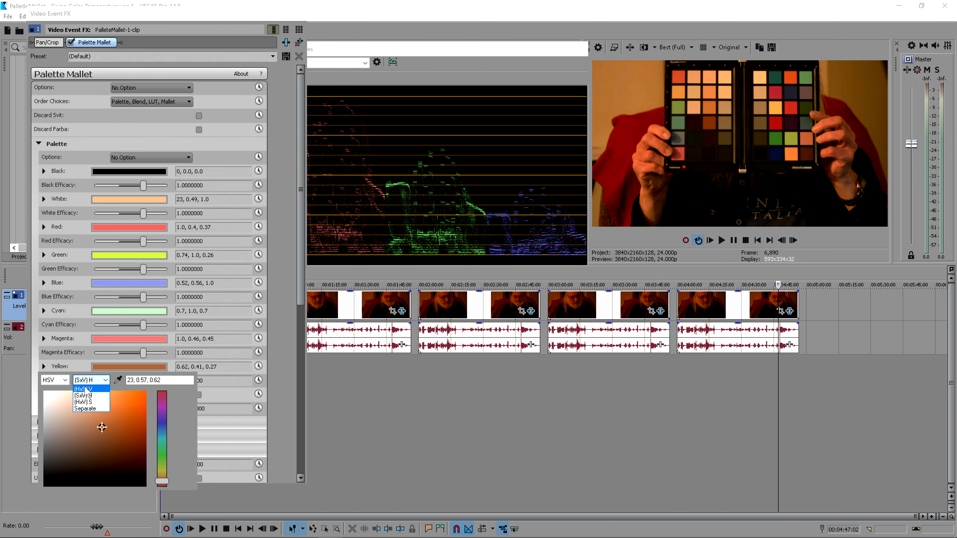
pyautogui.click(85, 389)
pyautogui.moveTo(162, 431); pyautogui.dragTo(162, 392)
pyautogui.click(36, 355)
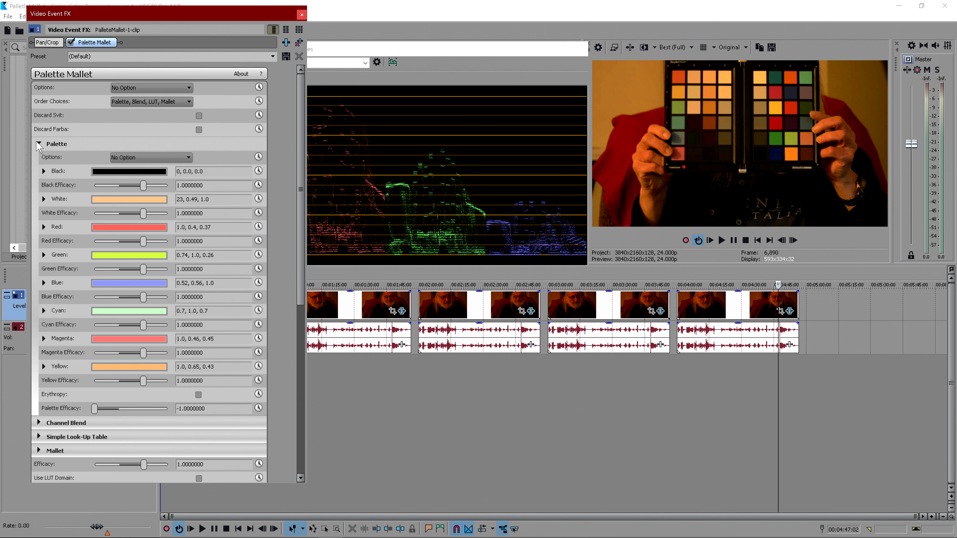
# - Collapse the Palette section, expand the Simple Look-Up Table and open its Options list
pyautogui.click(38, 143)
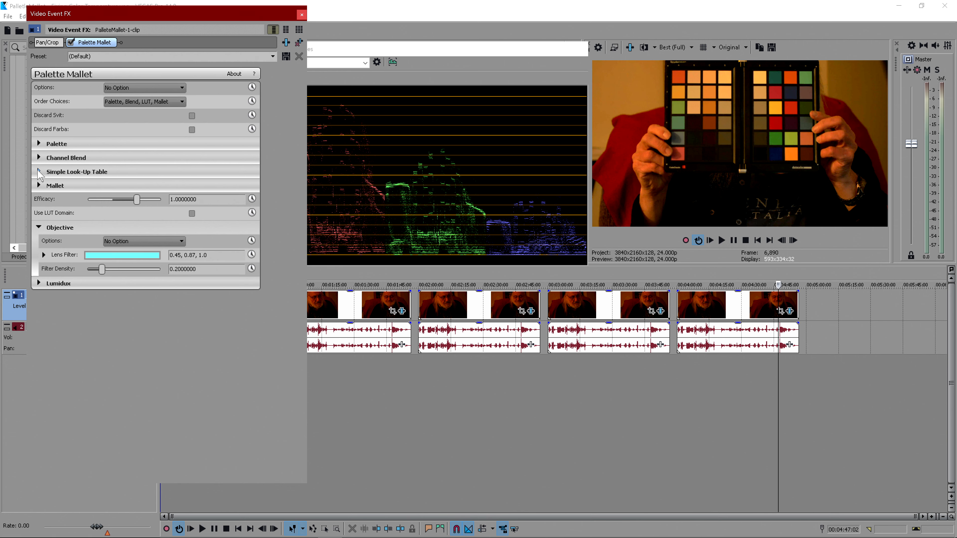
pyautogui.click(39, 171)
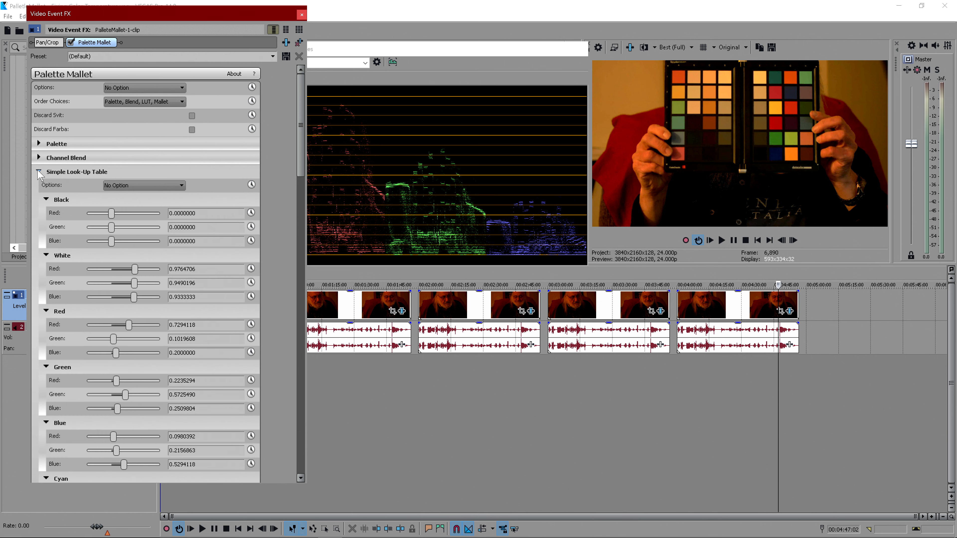
pyautogui.click(125, 186)
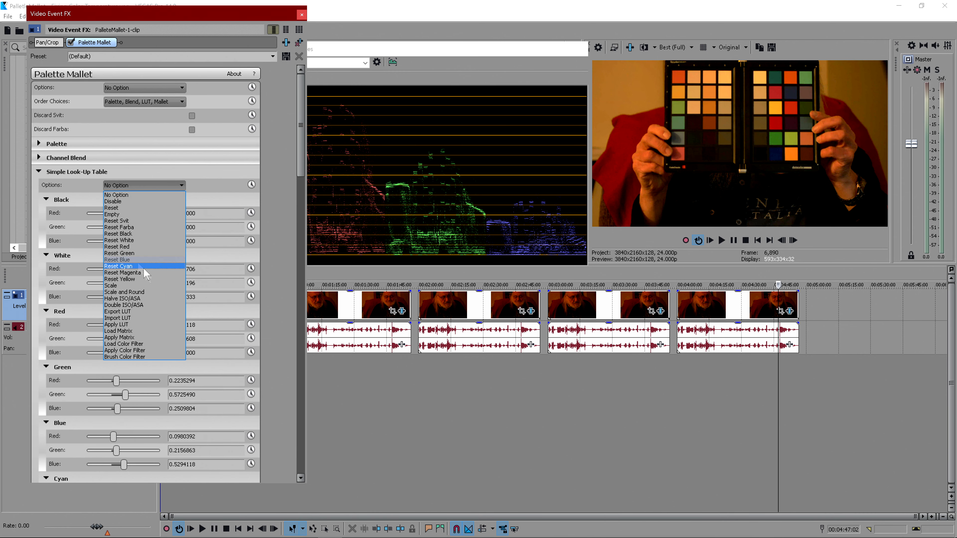